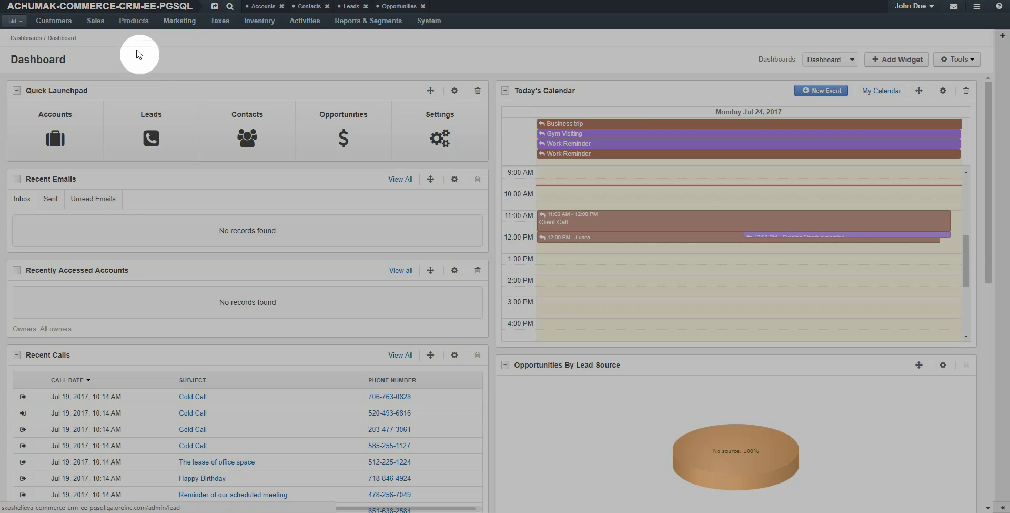
Go to the product list, collapse its price list and category filter pane, and start creating a new product.
left_click(134, 21)
left_click(132, 54)
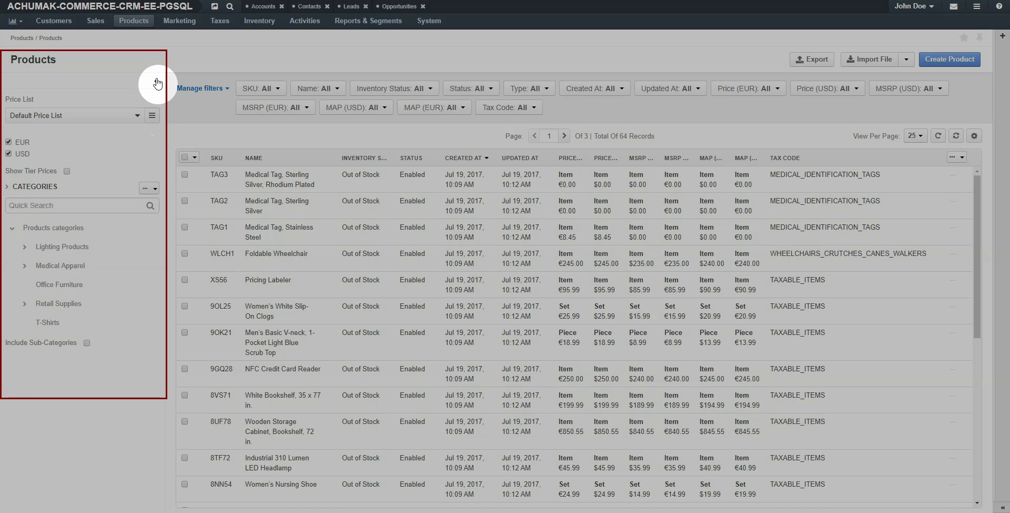
left_click(155, 81)
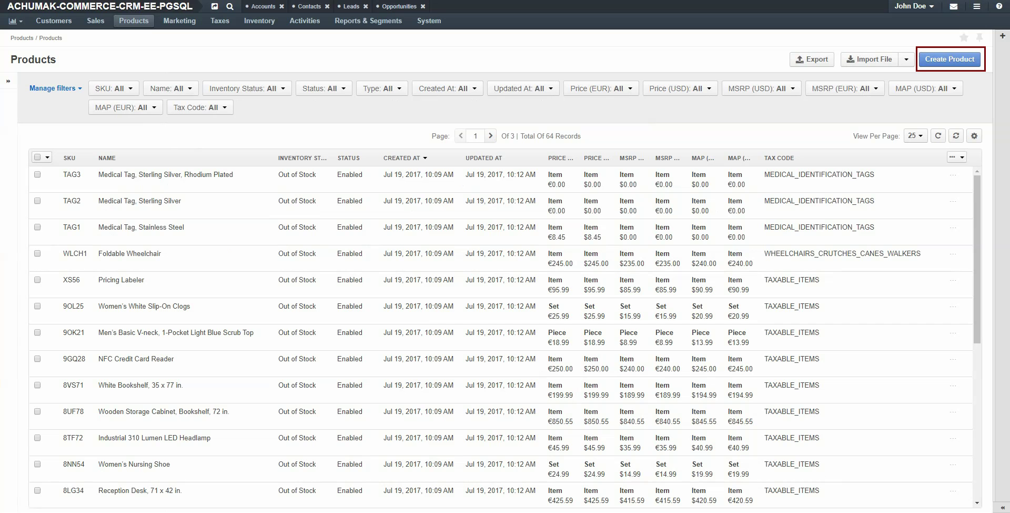
left_click(950, 58)
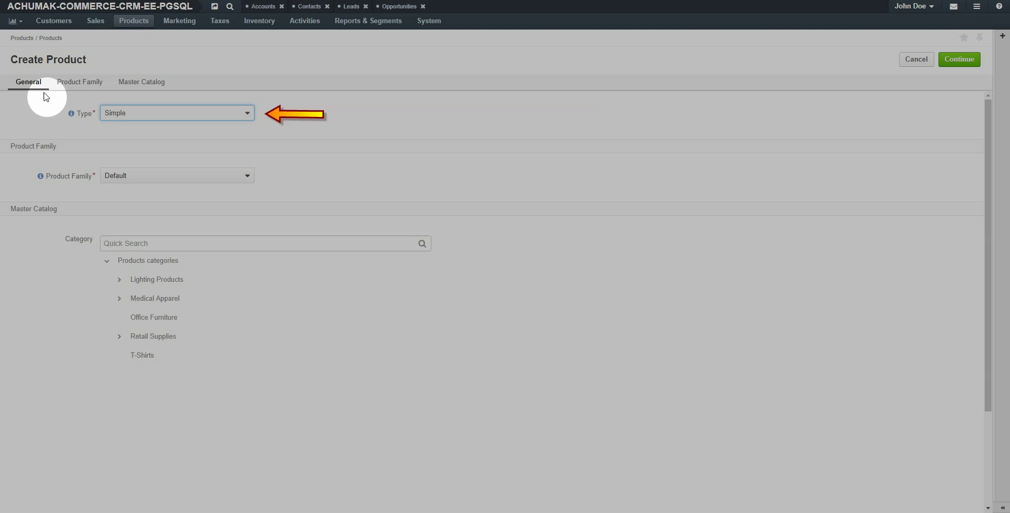
Keep the product type as Simple and set the product family to TShirtAttributes.
left_click(140, 113)
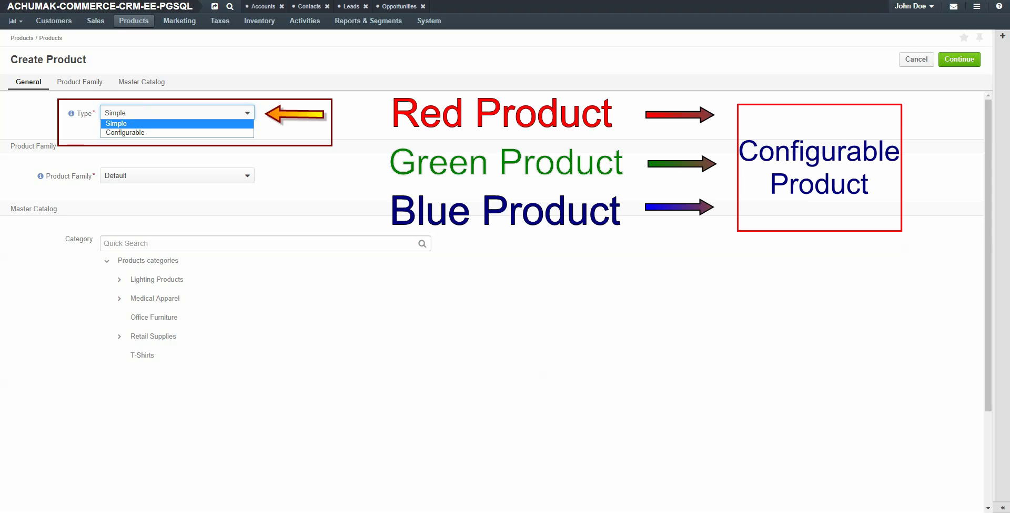
key("Escape")
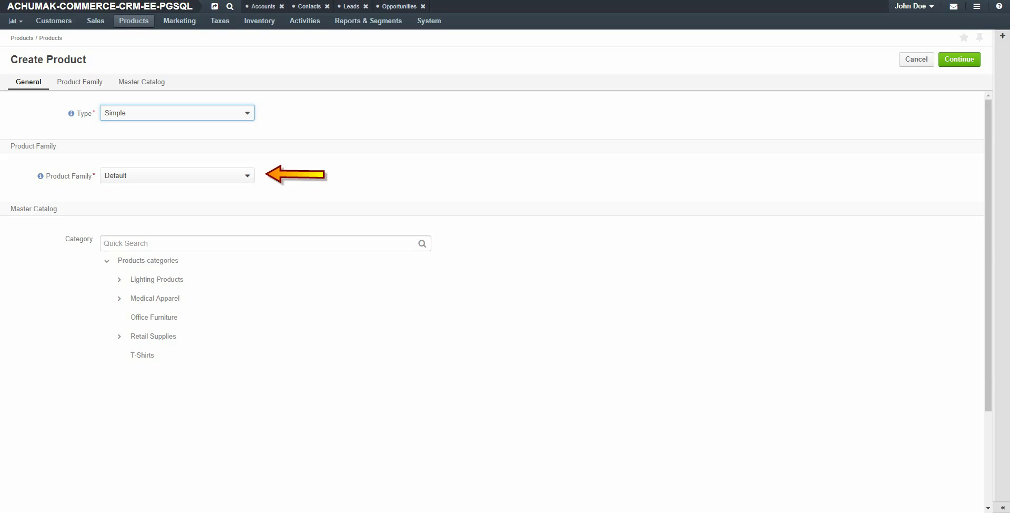
left_click(205, 174)
left_click(194, 194)
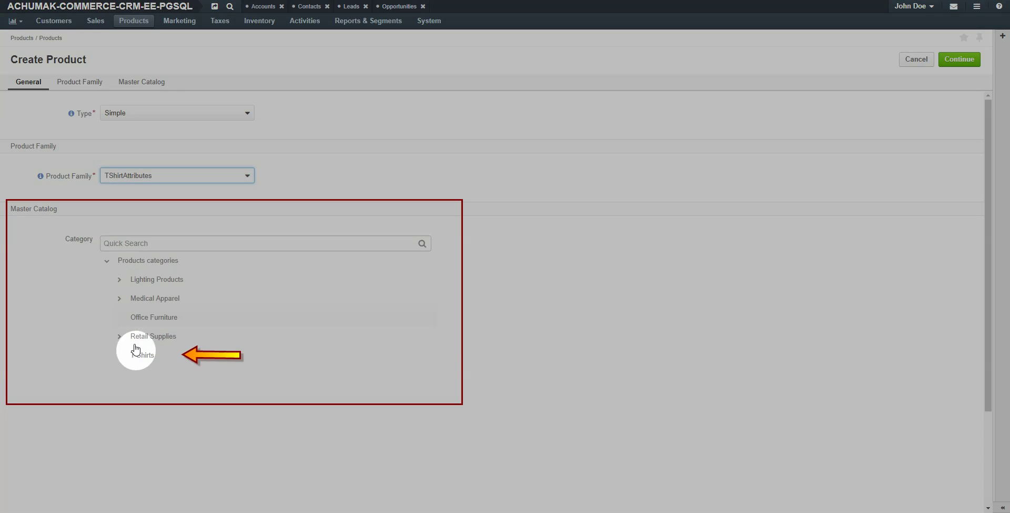
Find T-Shirts in the master catalog with the search "t-sh", choose it as category, and continue to the product details.
left_click(137, 356)
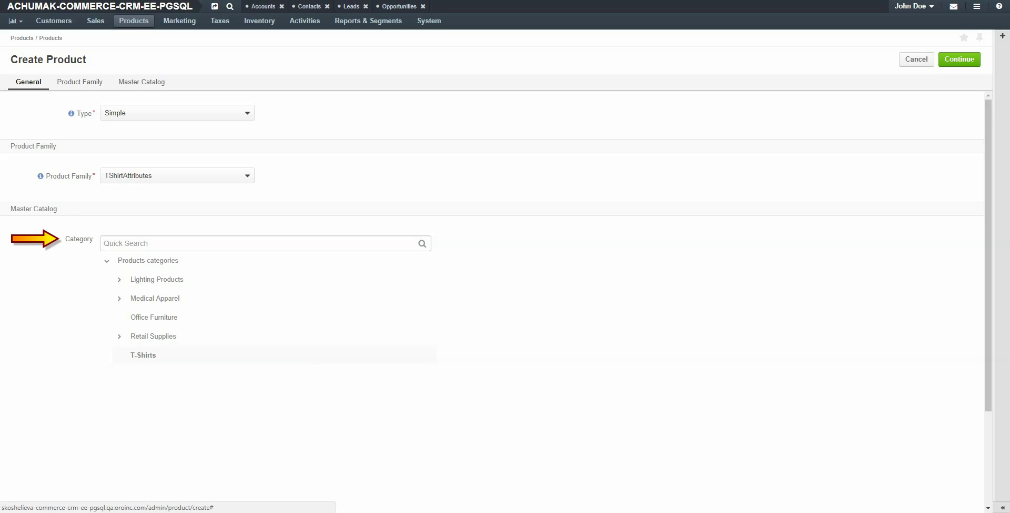
left_click(210, 243)
type("t-sh")
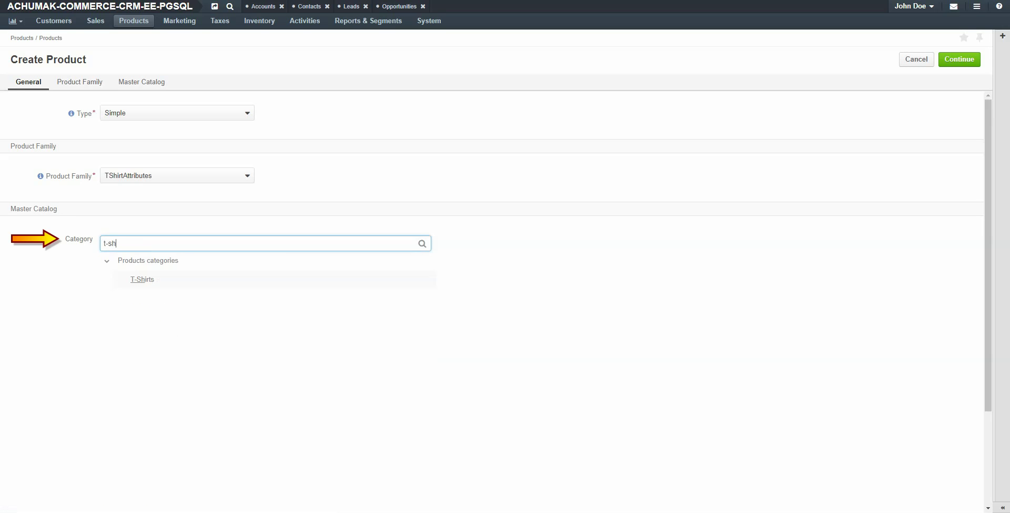
left_click(143, 279)
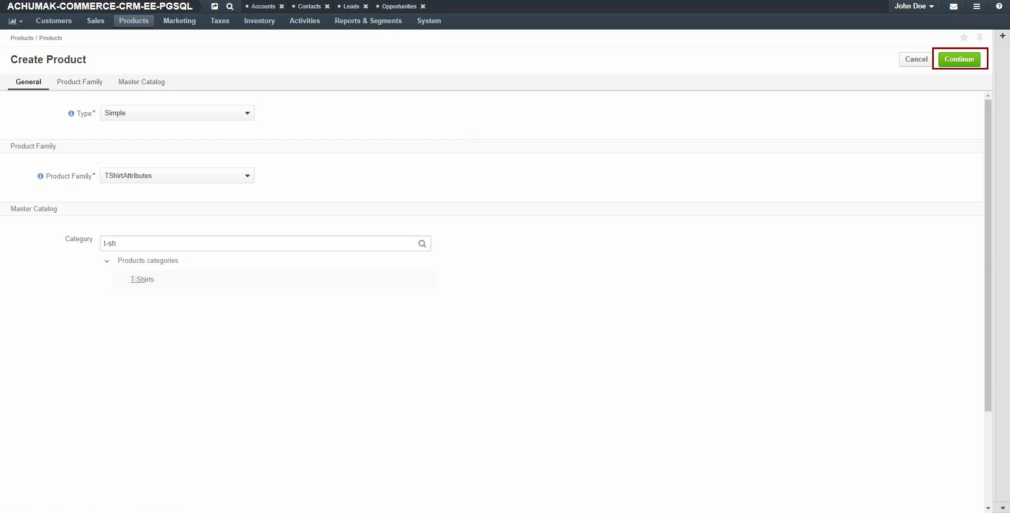
left_click(963, 60)
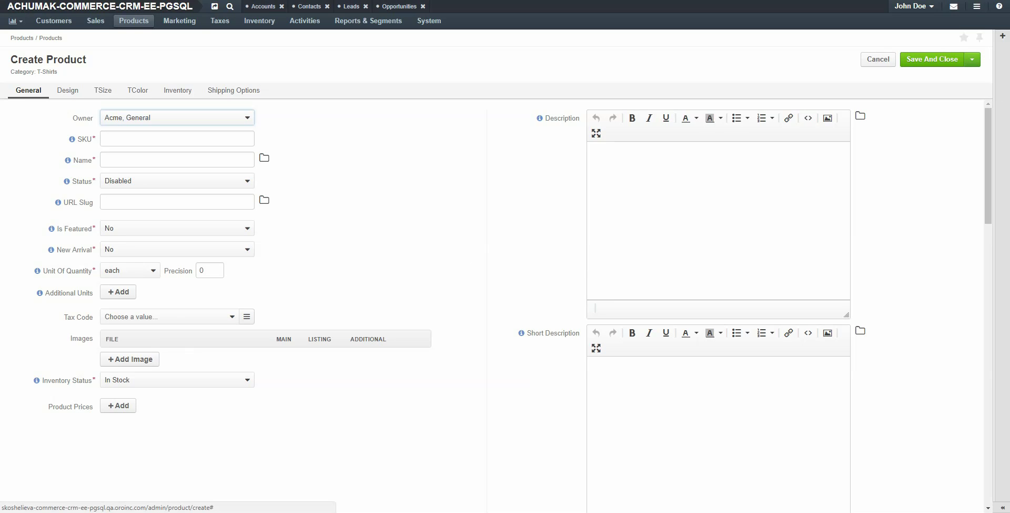
In the general product details, enter ZZZ111 as the SKU and "Large Black T Shirt" as the name.
left_click(28, 90)
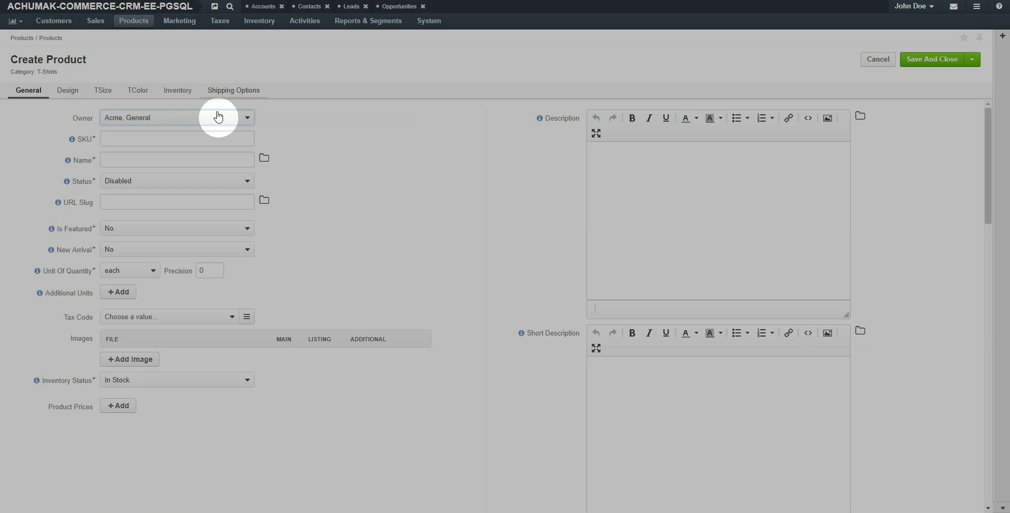
left_click(205, 138)
type("ZZZ111")
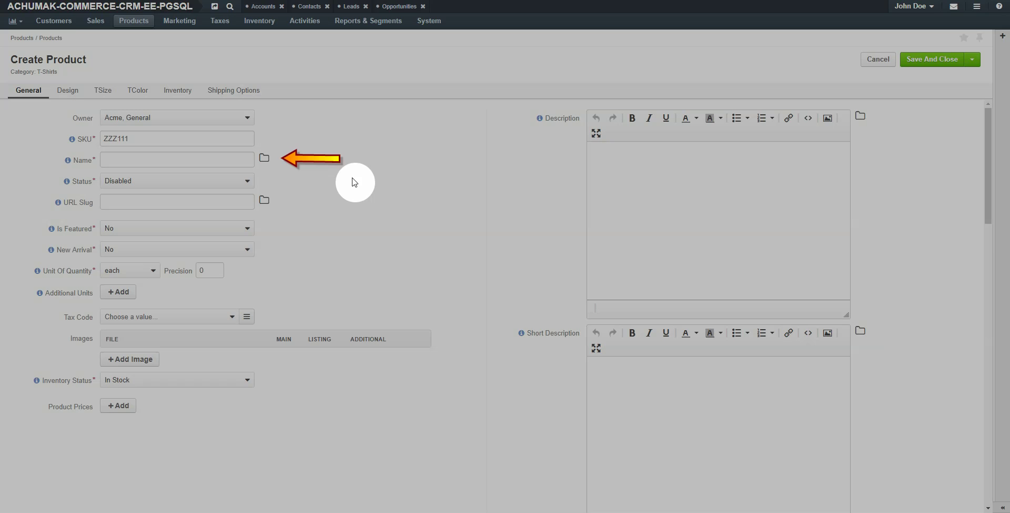
left_click(176, 160)
type("Large Black T Shirt")
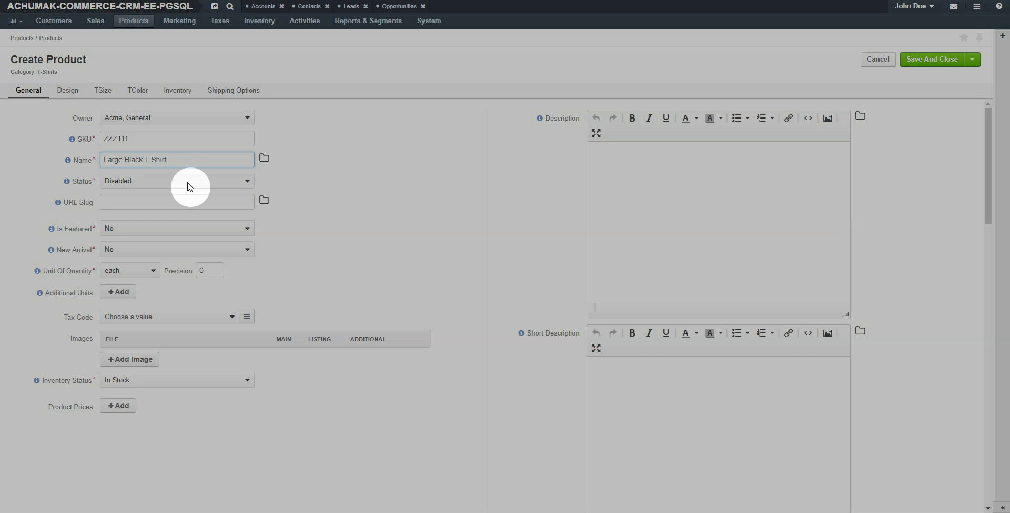
Set the product's status to Enabled and mark it as both featured and a new arrival.
left_click(187, 181)
left_click(180, 199)
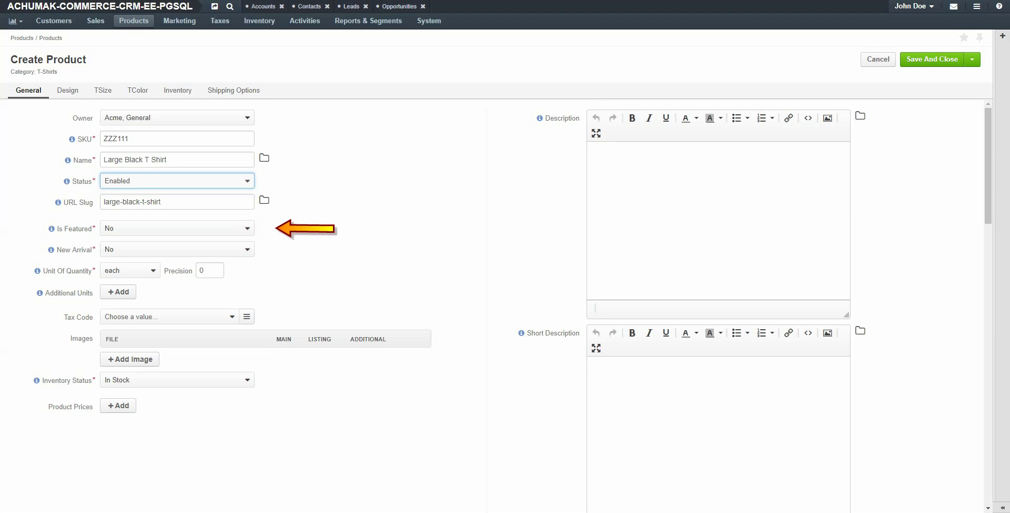
left_click(213, 229)
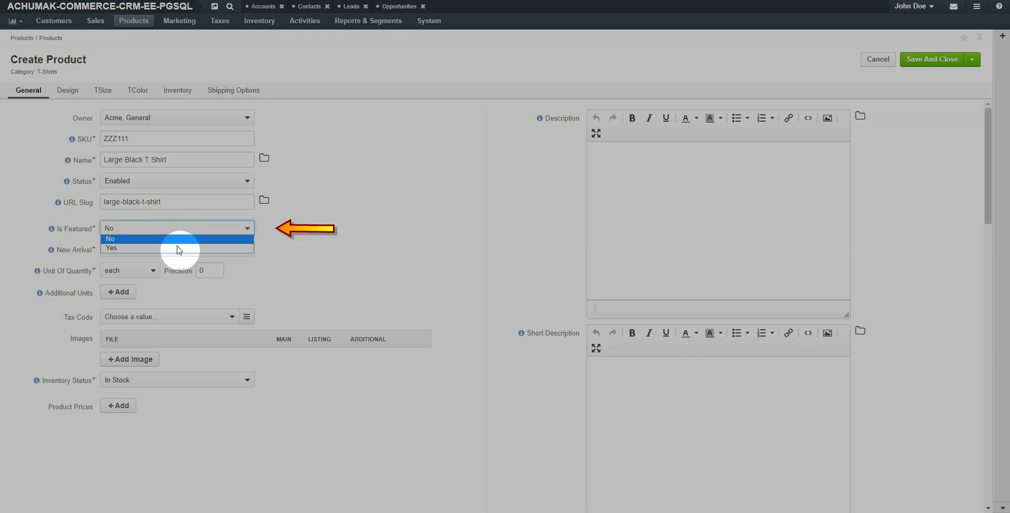
left_click(175, 248)
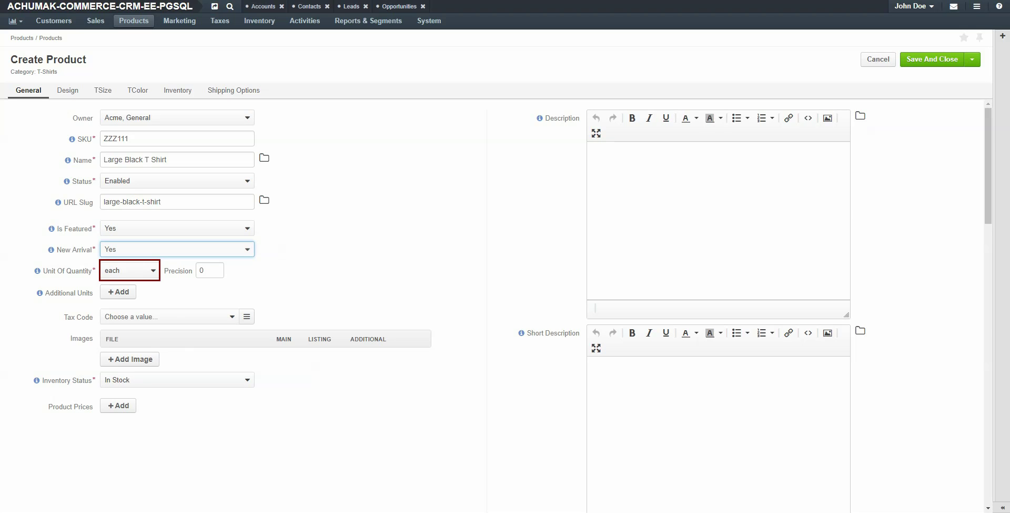
Keep "each" as the unit of quantity and set the product's tax code to TAXABLE_ITEMS.
left_click(138, 272)
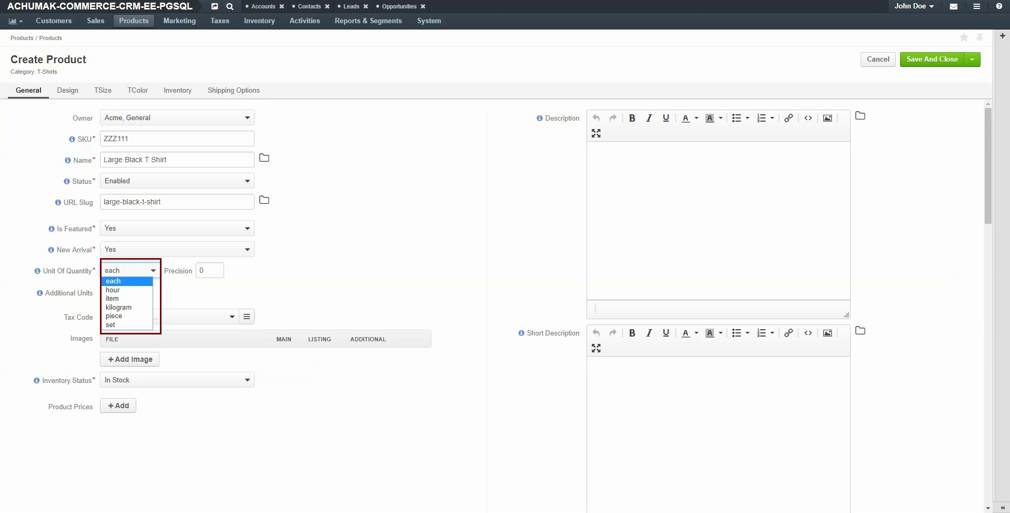
key("Escape")
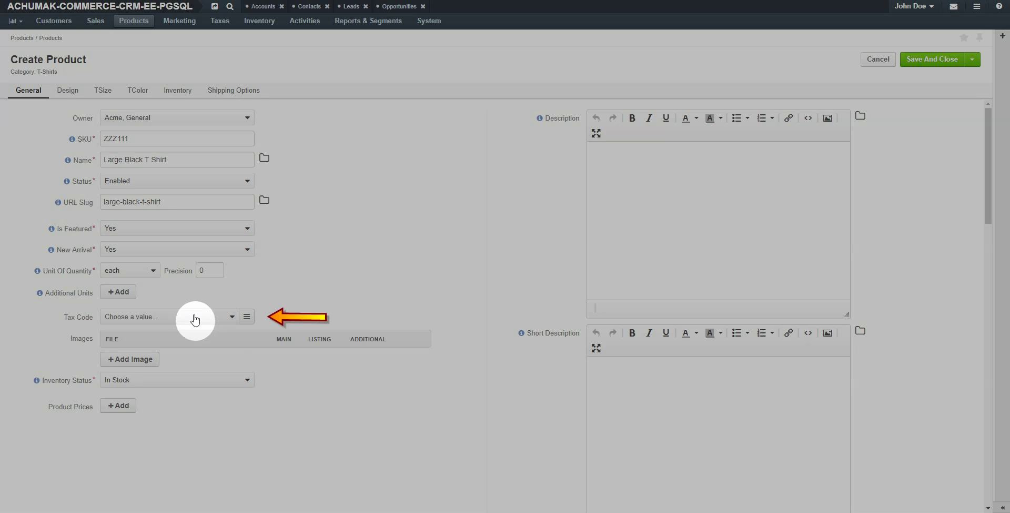
left_click(194, 317)
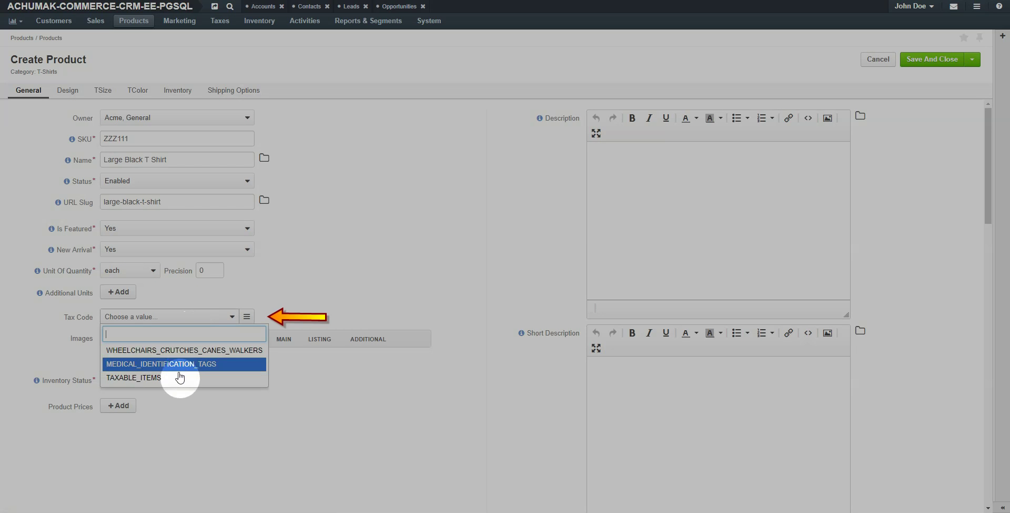
left_click(180, 377)
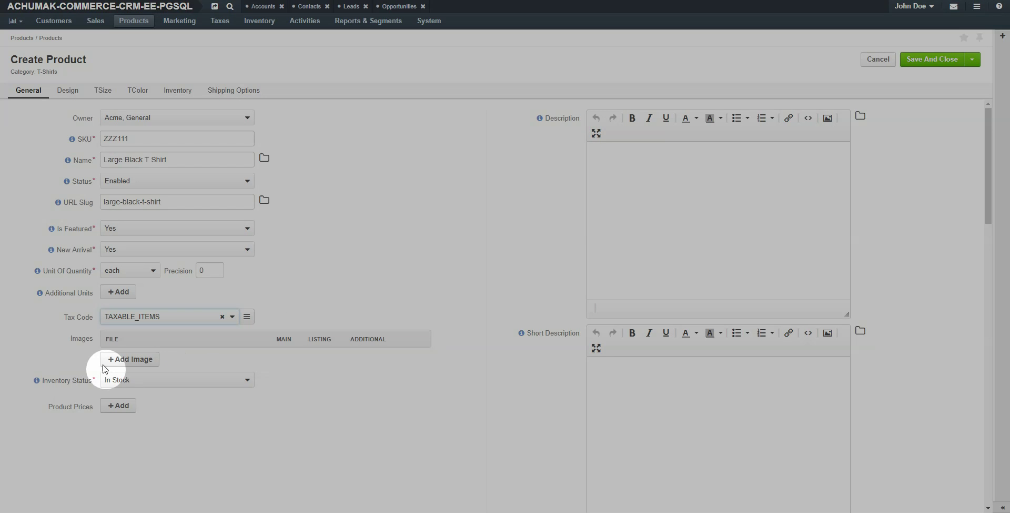
Add the image TshirtAttributes.jpg to the product and use it as the main, listing and additional image.
left_click(115, 362)
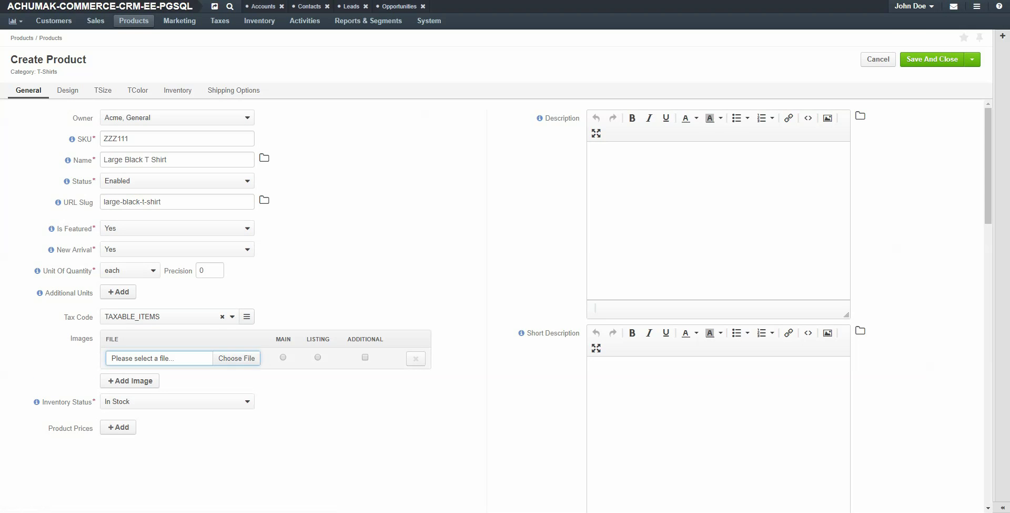
left_click(245, 360)
left_click(405, 100)
left_click(412, 232)
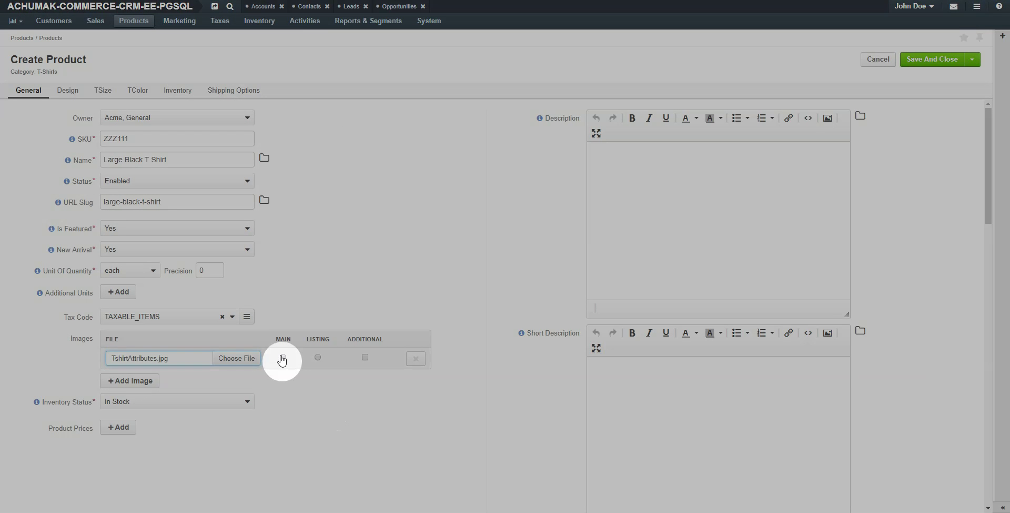
left_click(282, 358)
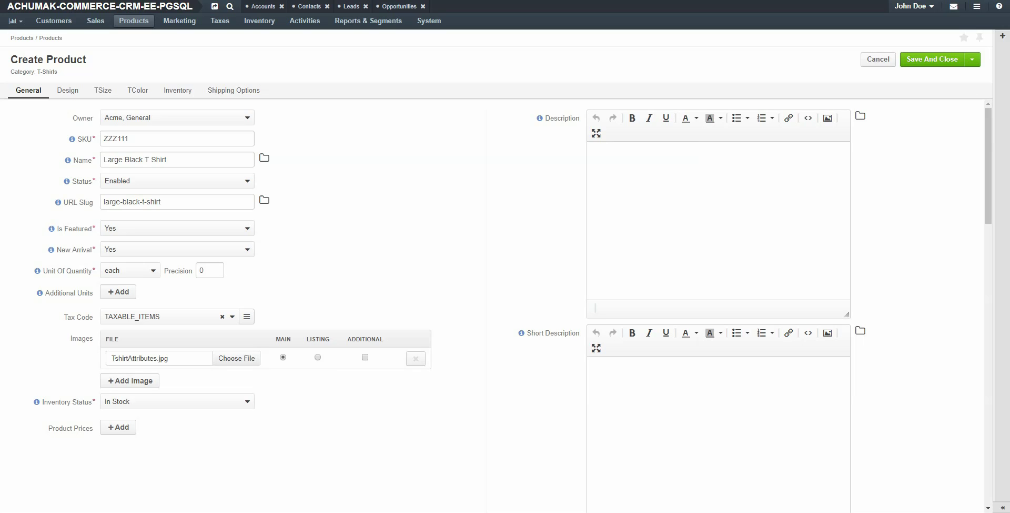
left_click(318, 357)
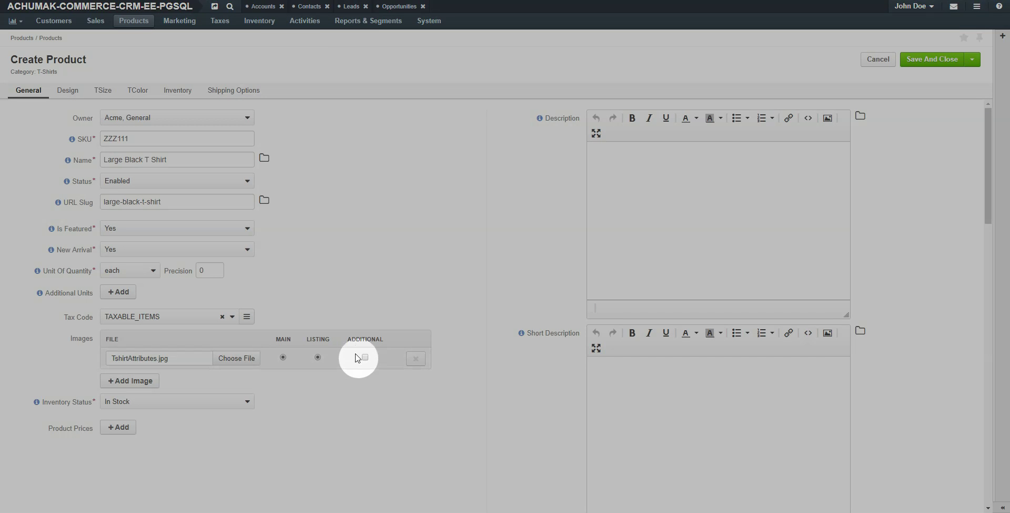
left_click(365, 356)
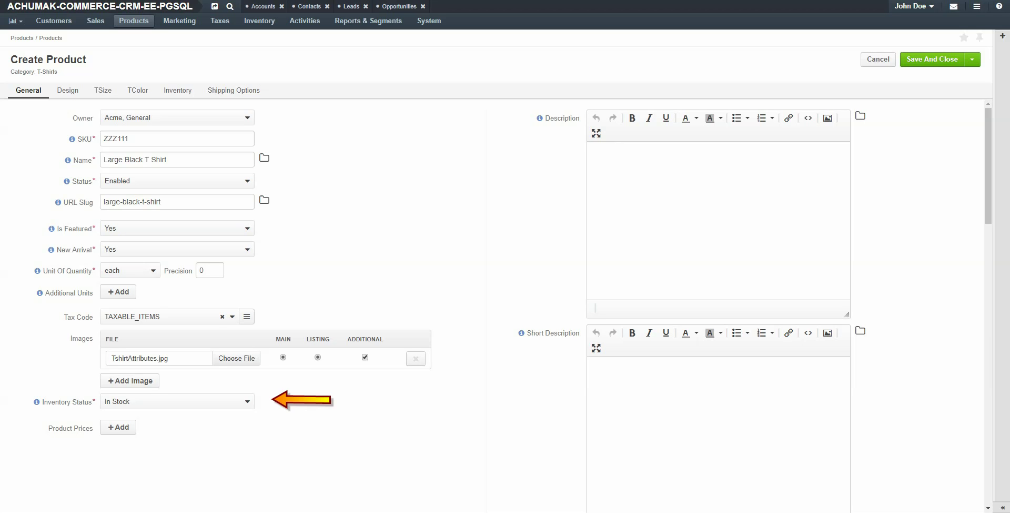
Keep the inventory status at In Stock and add a product price entry using the Default Price List.
left_click(198, 401)
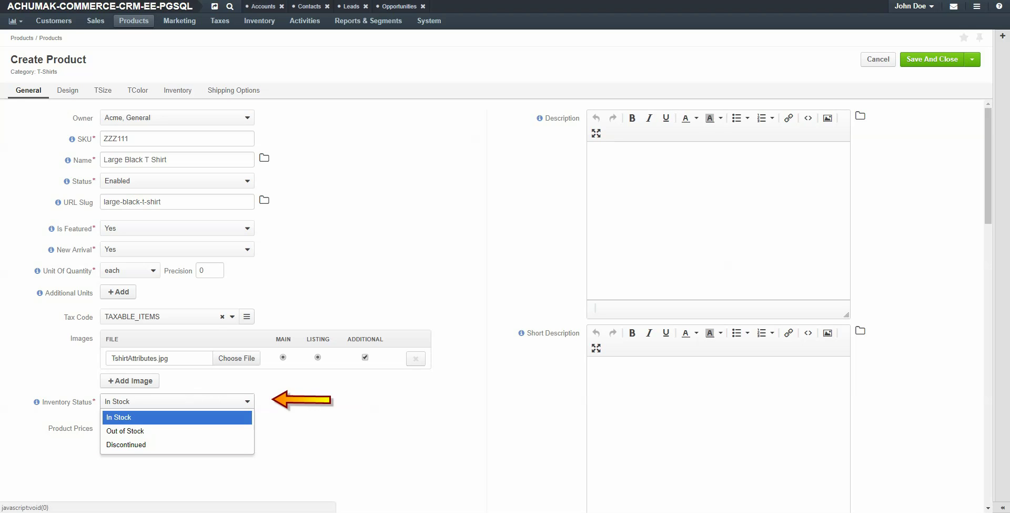
left_click(199, 417)
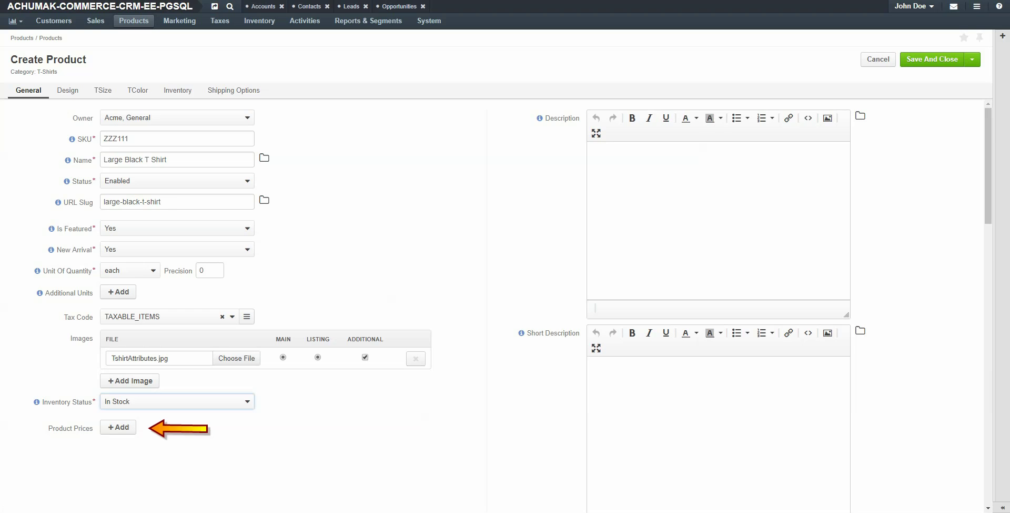
left_click(122, 428)
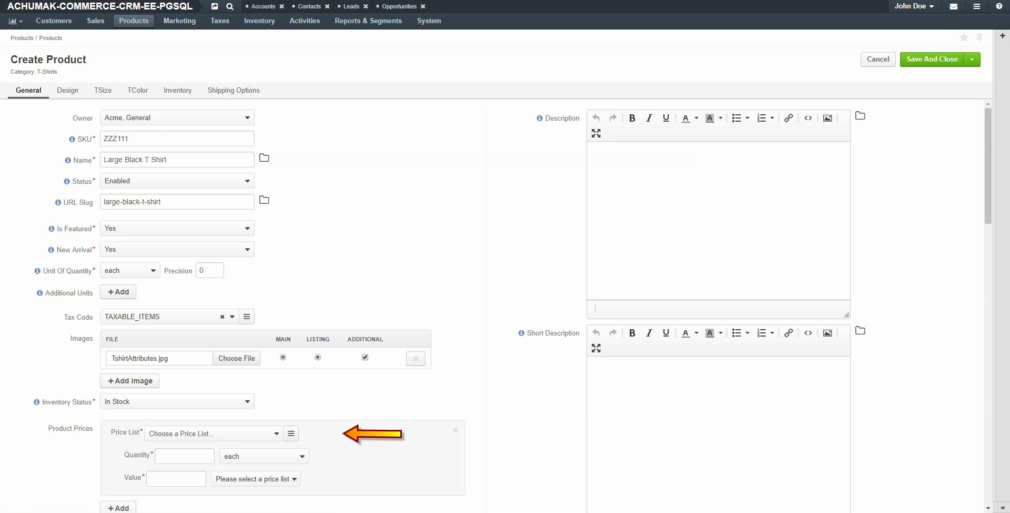
left_click(210, 433)
left_click(181, 494)
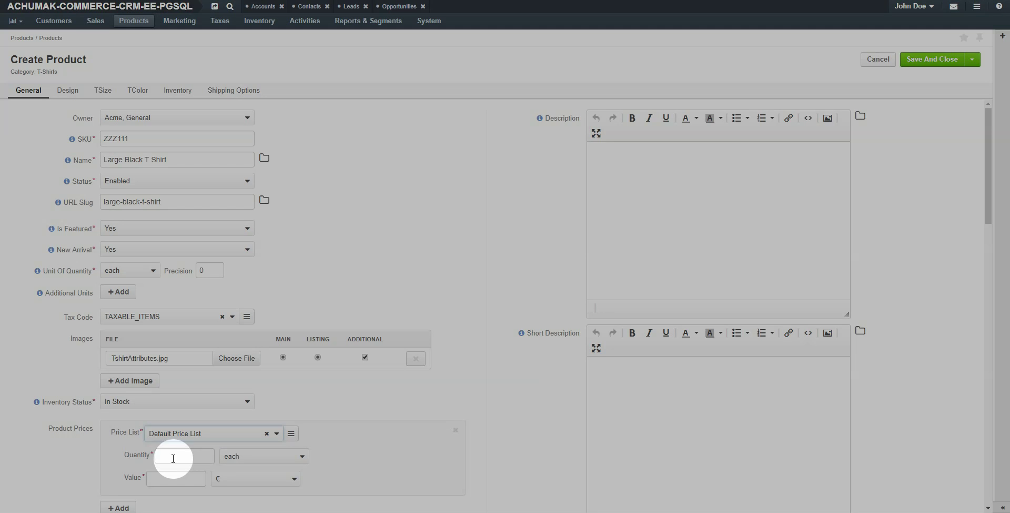
Fill in the price entry with quantity 1, value 9.99 and dollar ($) as the currency.
left_click(176, 456)
type("1")
key("Tab")
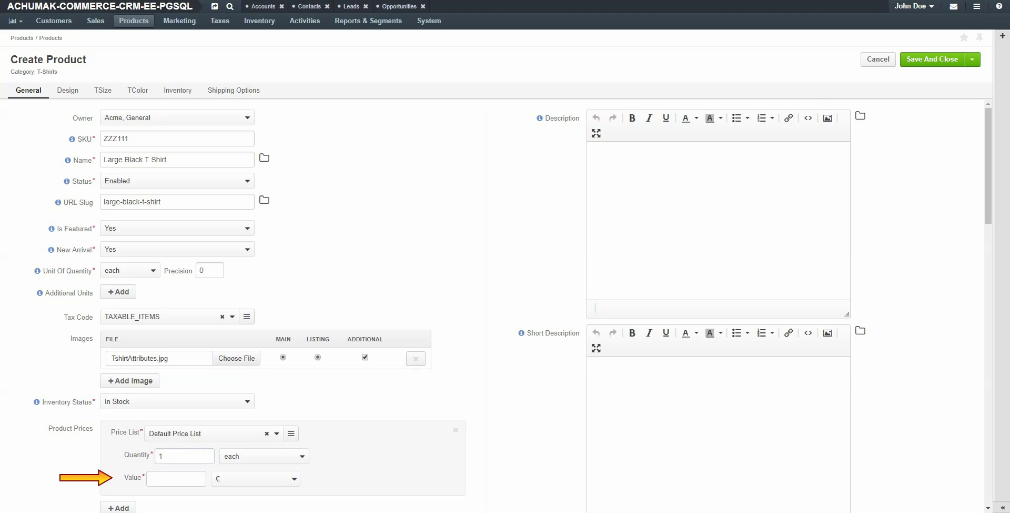
left_click(189, 476)
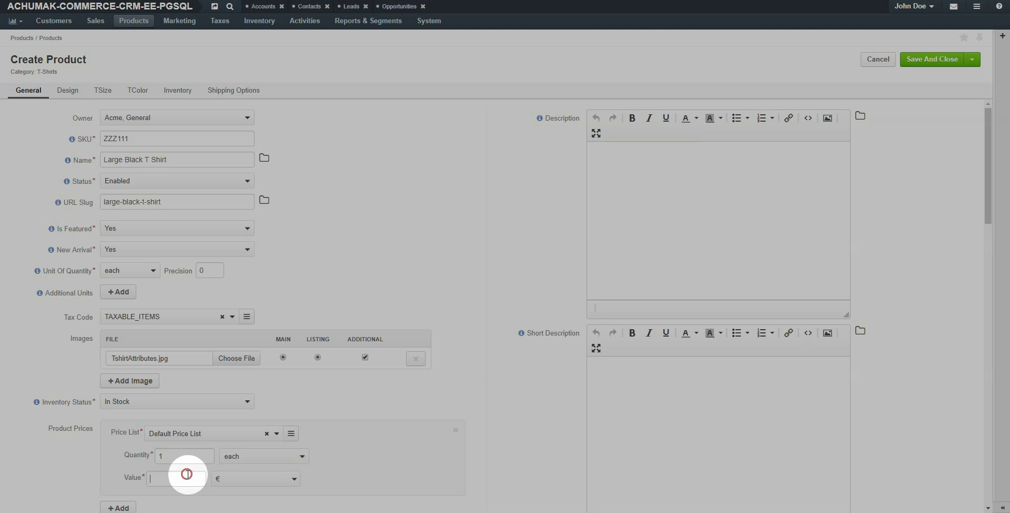
type("9.99")
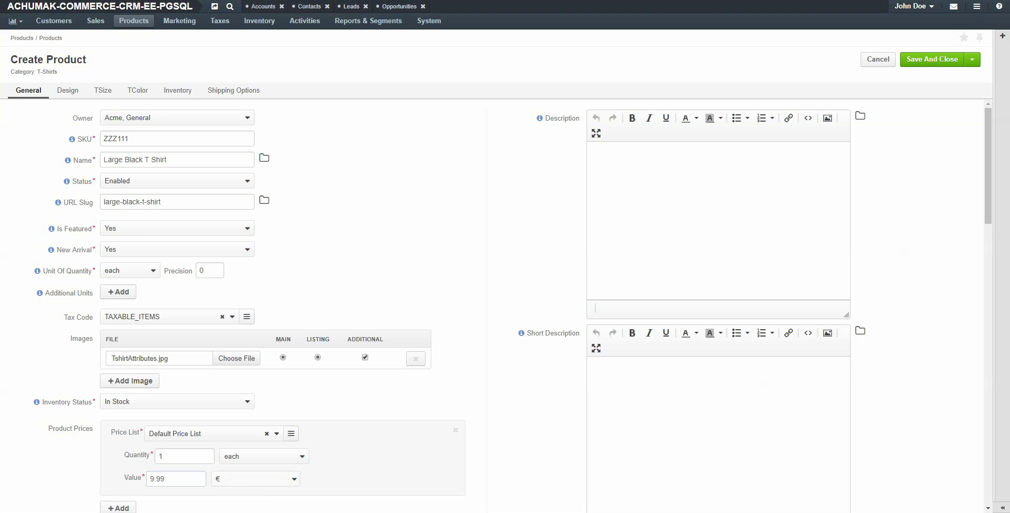
left_click(247, 480)
left_click(244, 497)
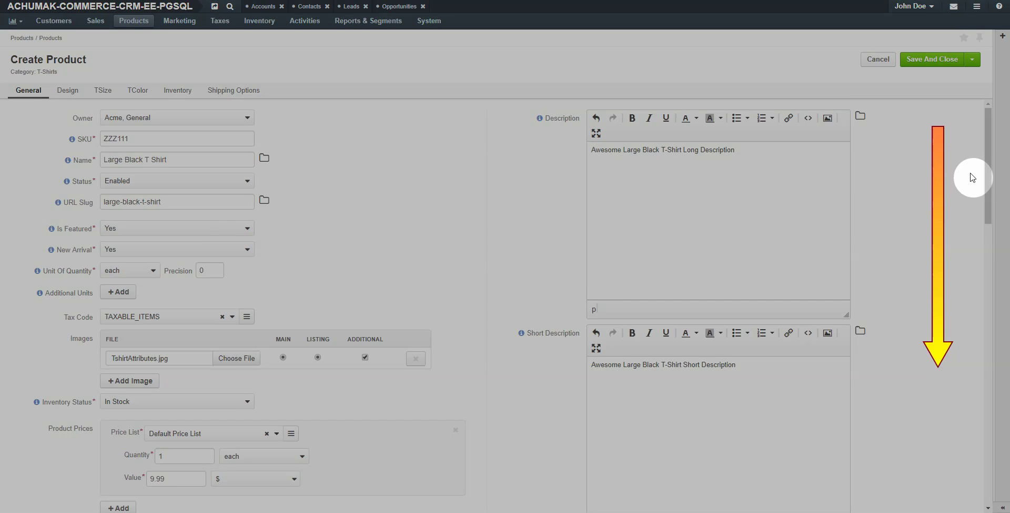
Enter "Awesome Black T Shirt" as the product's meta title, meta description and meta keywords.
left_click_drag(982, 170, 981, 300)
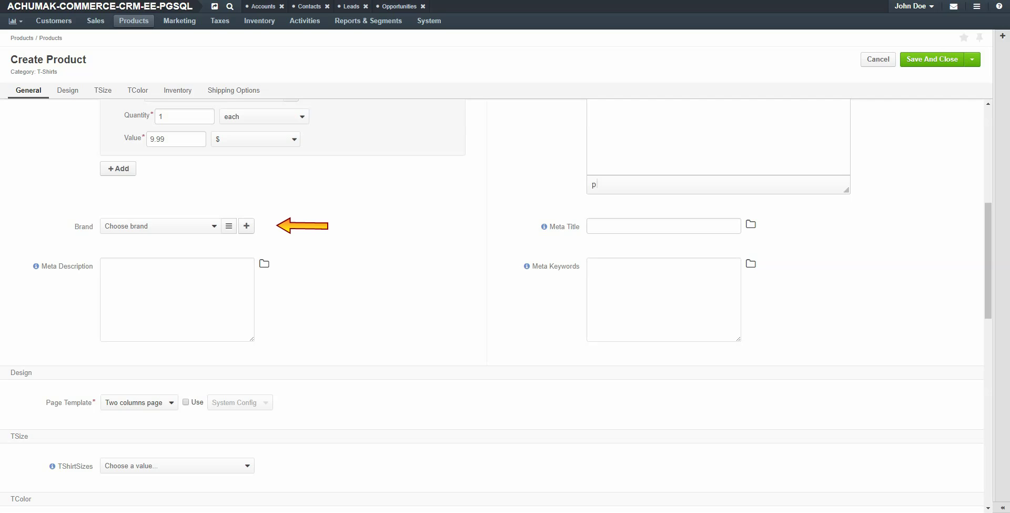
left_click(177, 299)
left_click(664, 226)
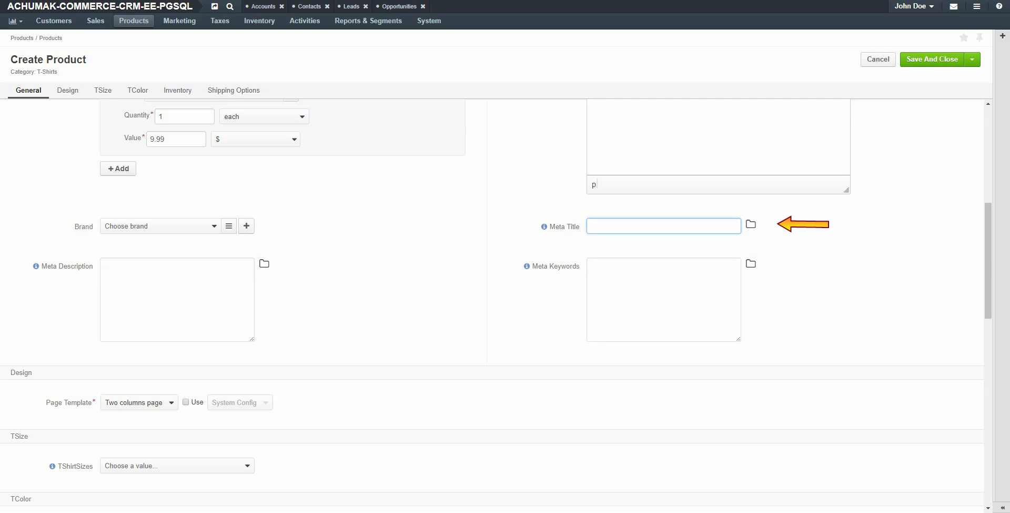
type("Awesome Black T Shirt")
left_click(177, 299)
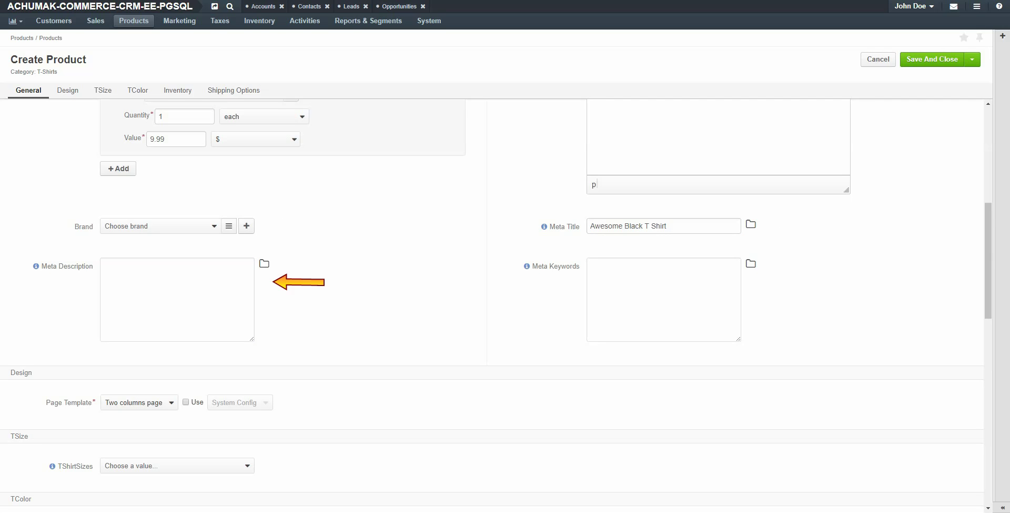
left_click(664, 266)
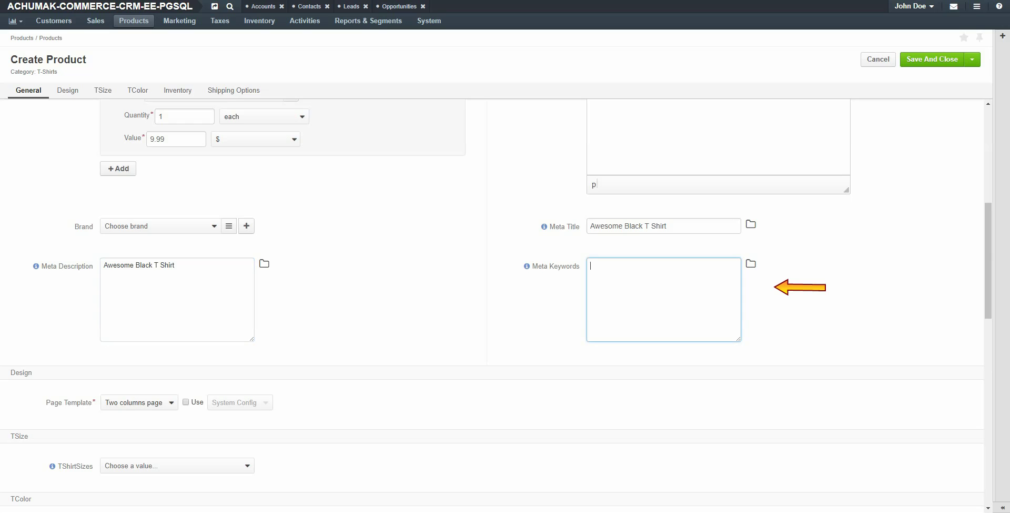
type("Awesome Black T Shirt")
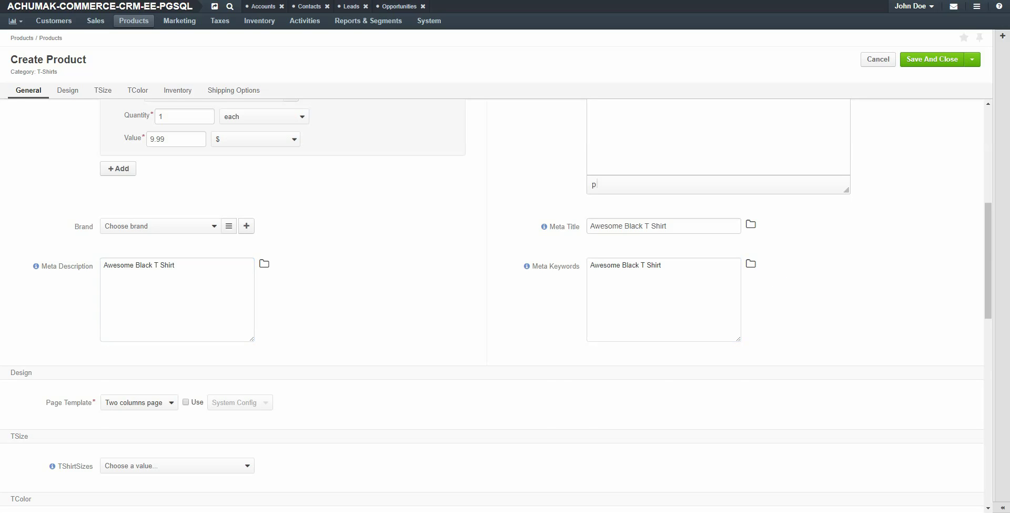
Override the system configuration for the product's page template and set it to Two columns page.
scroll(505, 305, "up", 3)
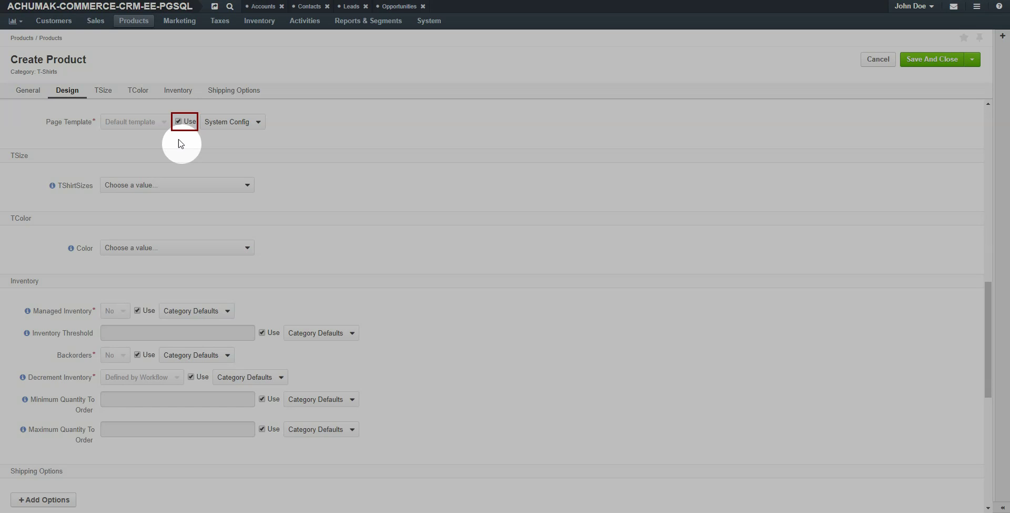
left_click(178, 121)
left_click(142, 128)
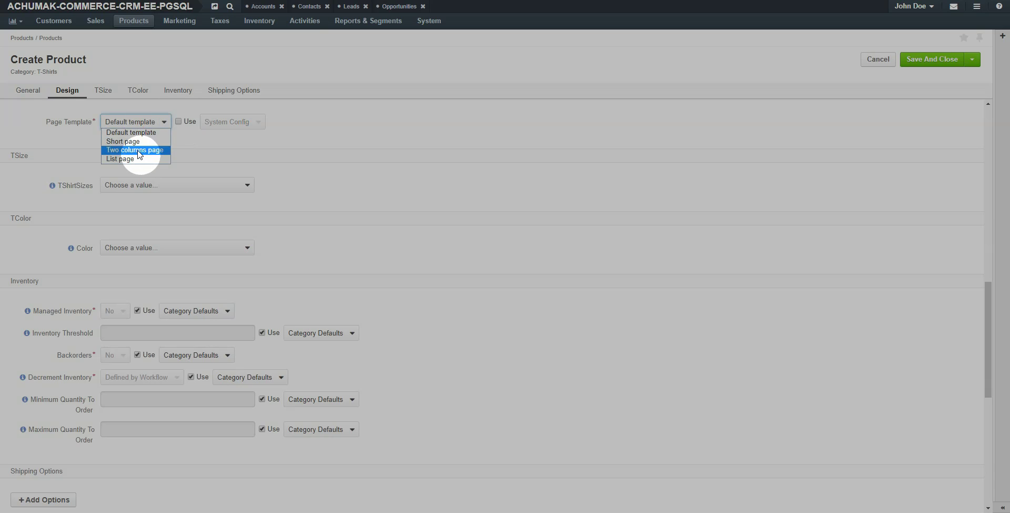
left_click(140, 152)
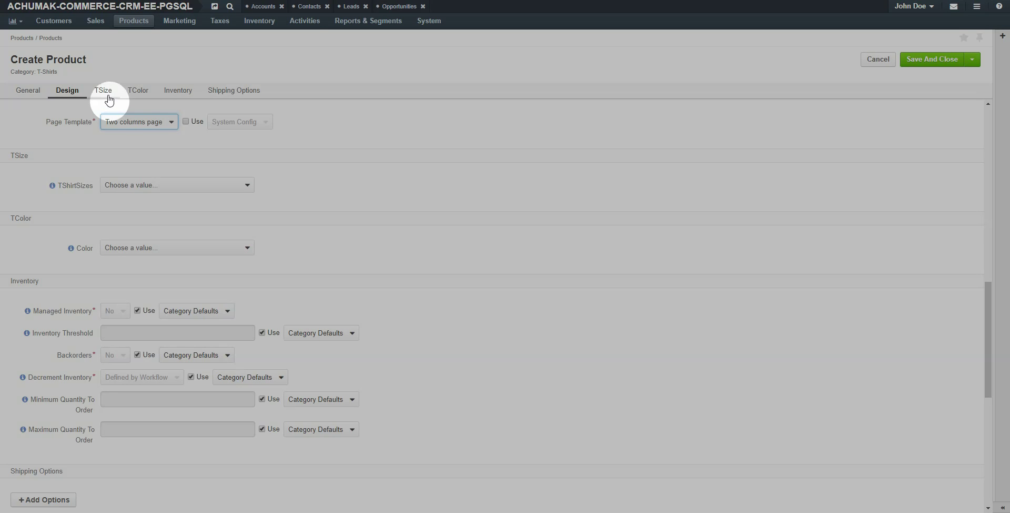
Set the product's T-shirt size attribute to Large and its color attribute to Black.
left_click(103, 90)
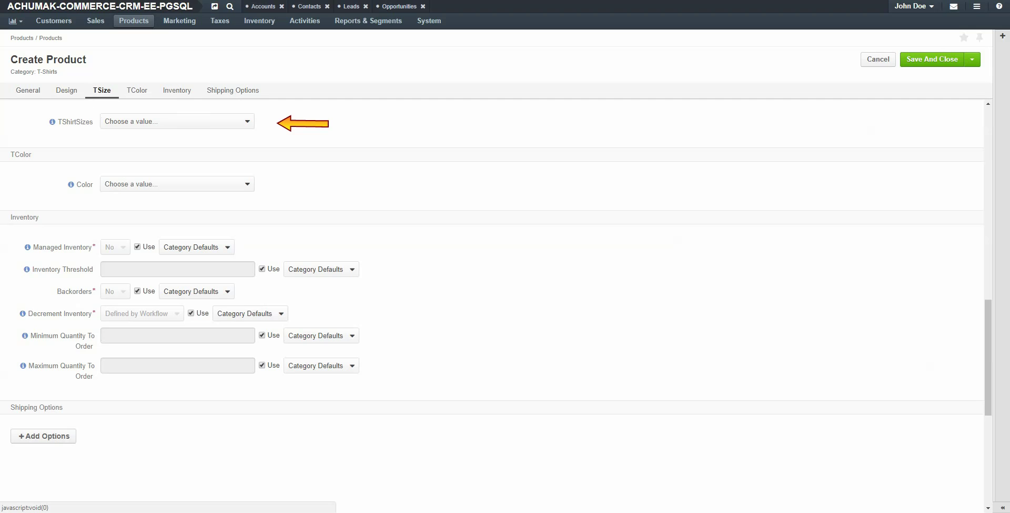
left_click(178, 121)
left_click(121, 163)
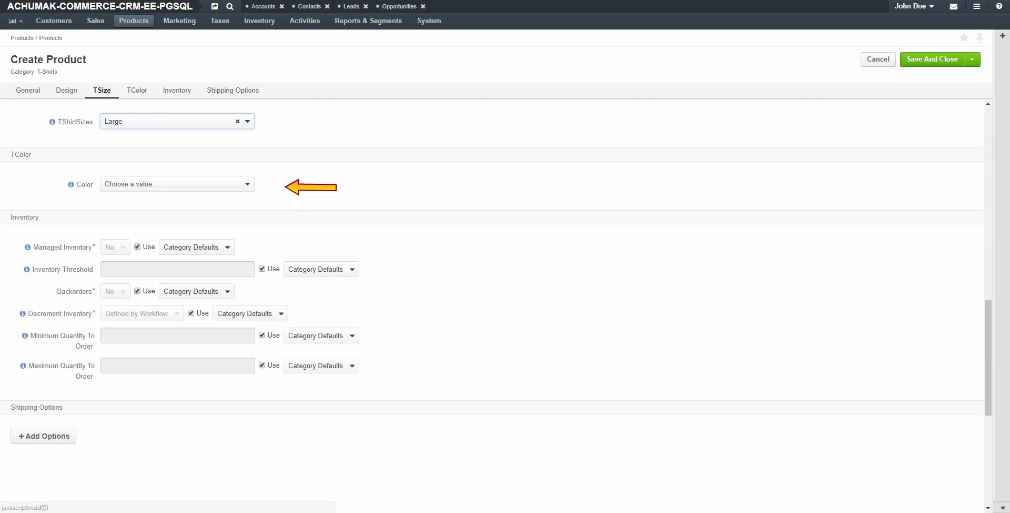
left_click(177, 184)
key("Return")
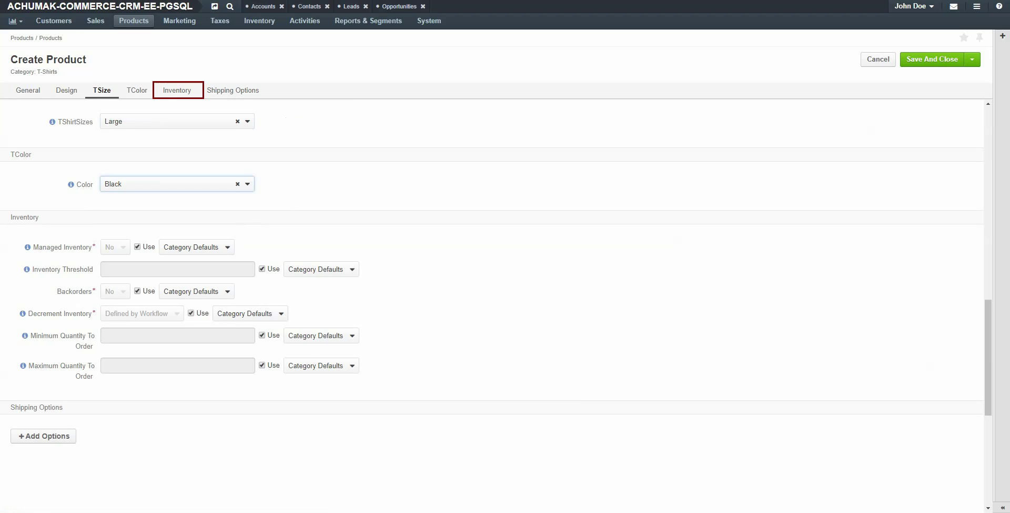
Override the category defaults to set Managed Inventory to Yes and the Inventory Threshold to 5.
left_click(177, 93)
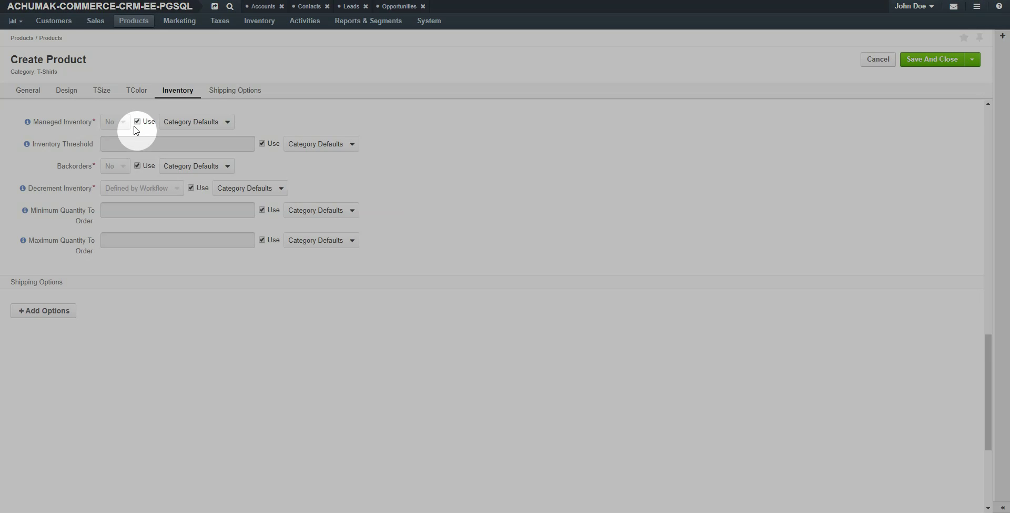
left_click(138, 121)
left_click(115, 122)
left_click(117, 141)
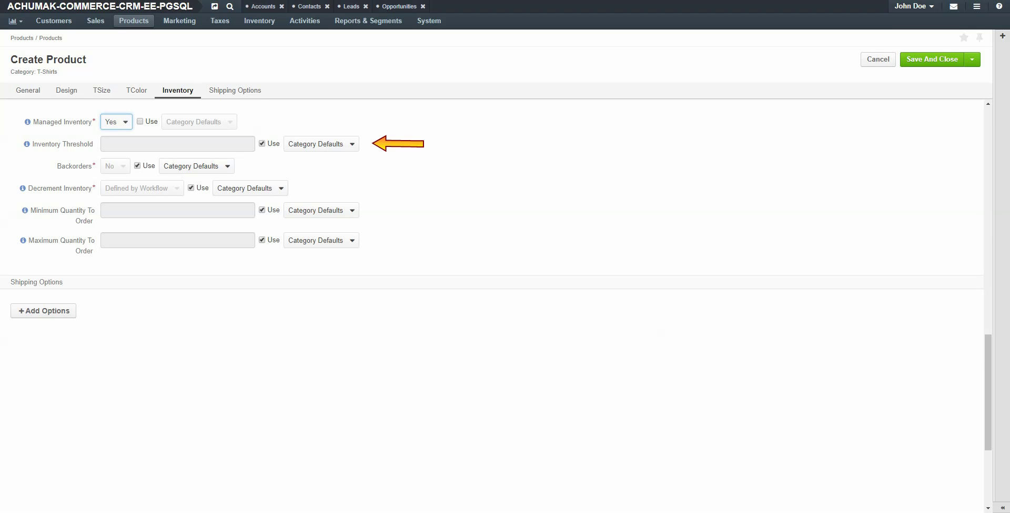
left_click(263, 143)
left_click(205, 144)
type("5")
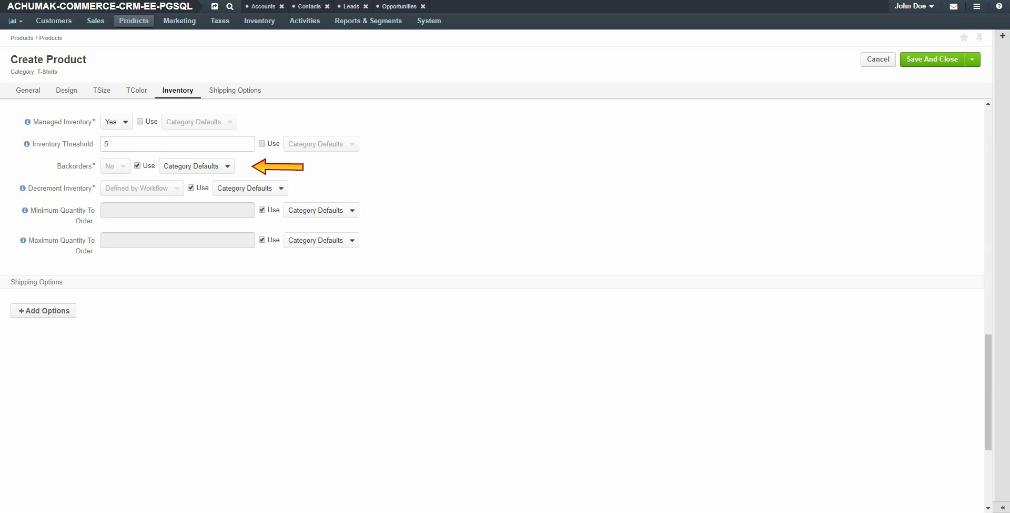
Override the category defaults to set Backorders to Yes and Decrement Inventory to Defined by Workflow.
left_click(137, 165)
left_click(117, 166)
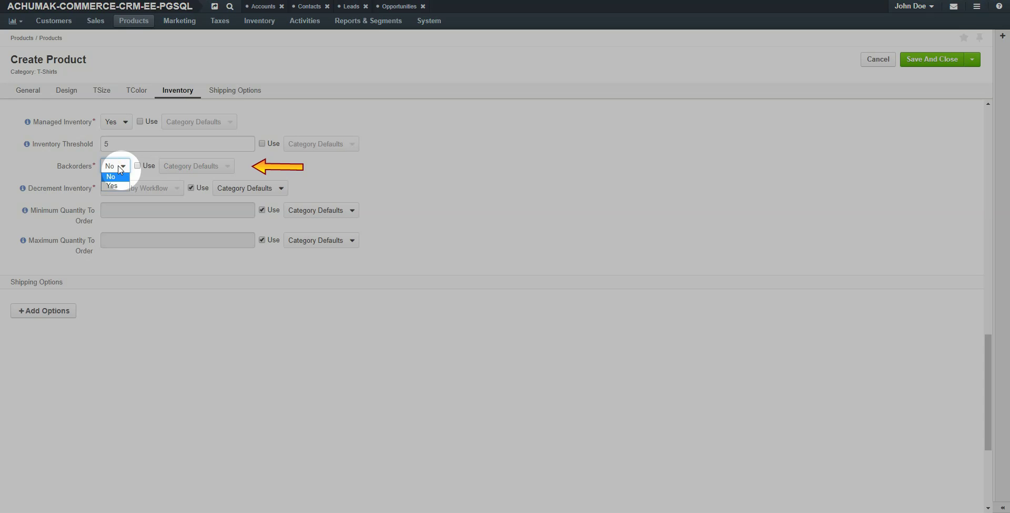
left_click(111, 185)
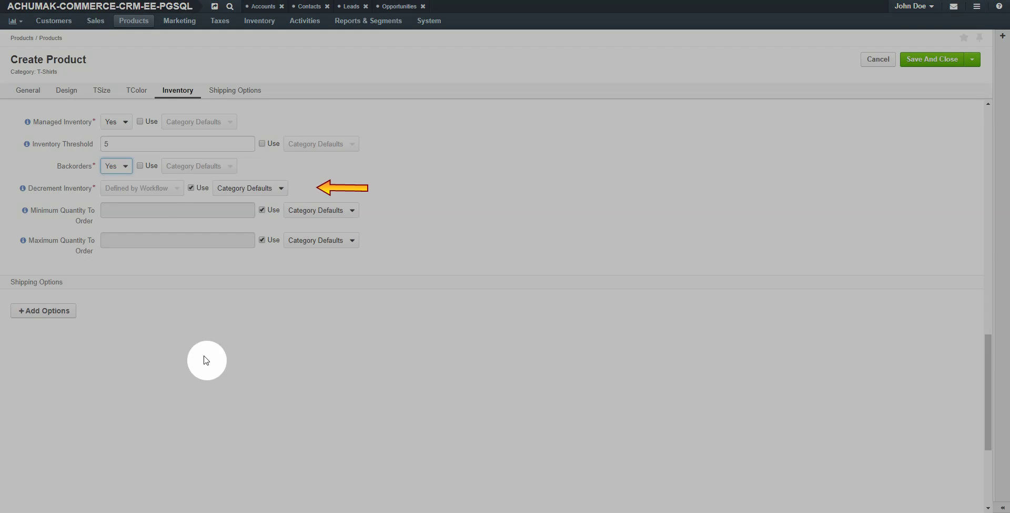
left_click(190, 188)
left_click(156, 188)
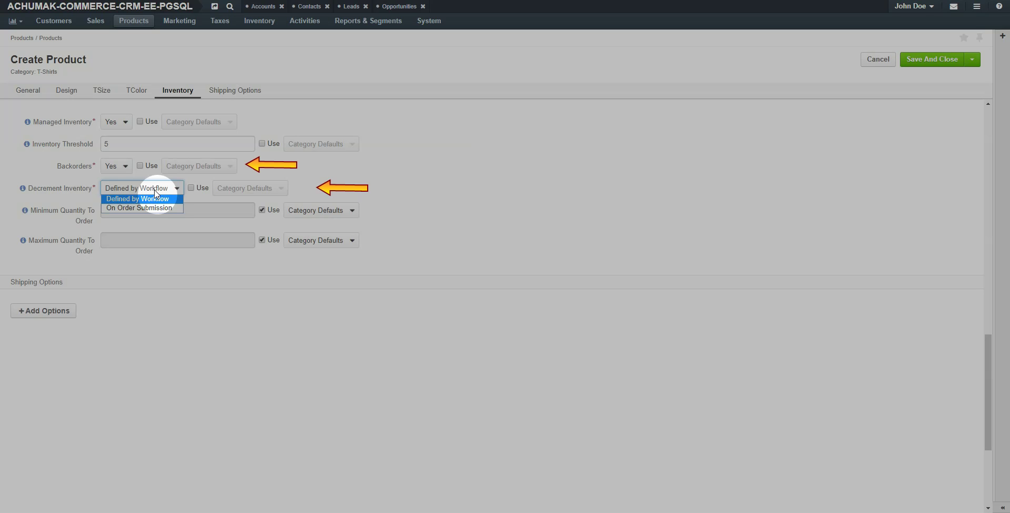
left_click(155, 198)
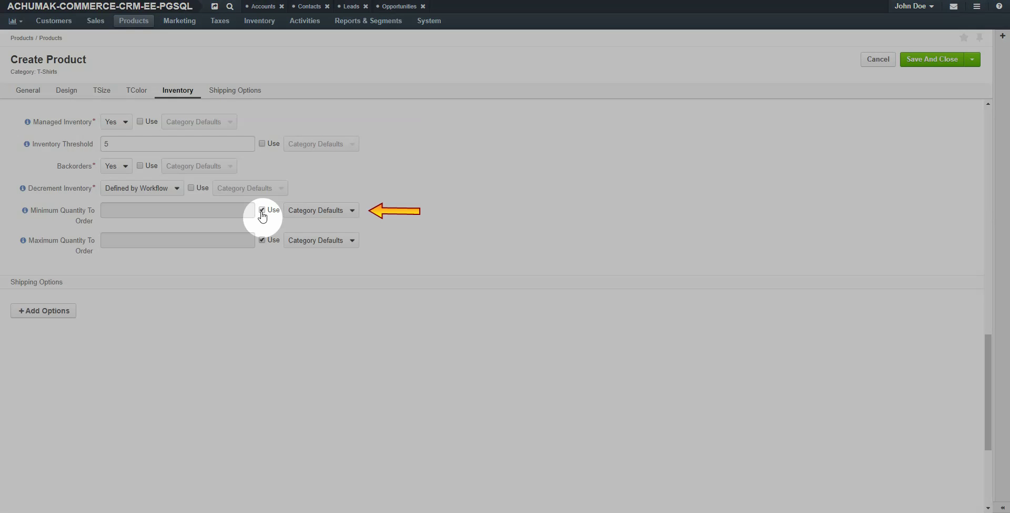
Override the category defaults to set the minimum quantity to order to 1 and the maximum to 25.
left_click(262, 209)
left_click(262, 210)
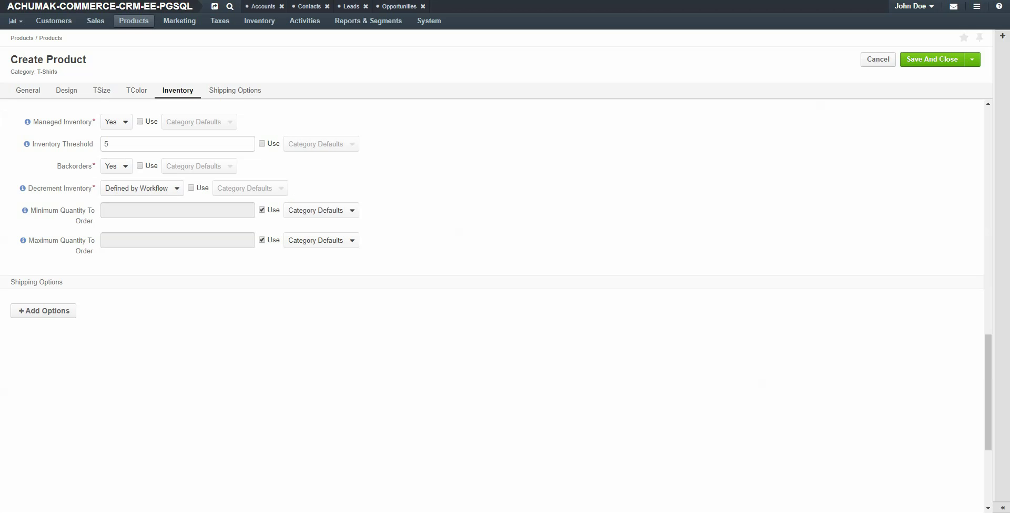
left_click(262, 210)
left_click(185, 210)
type("1")
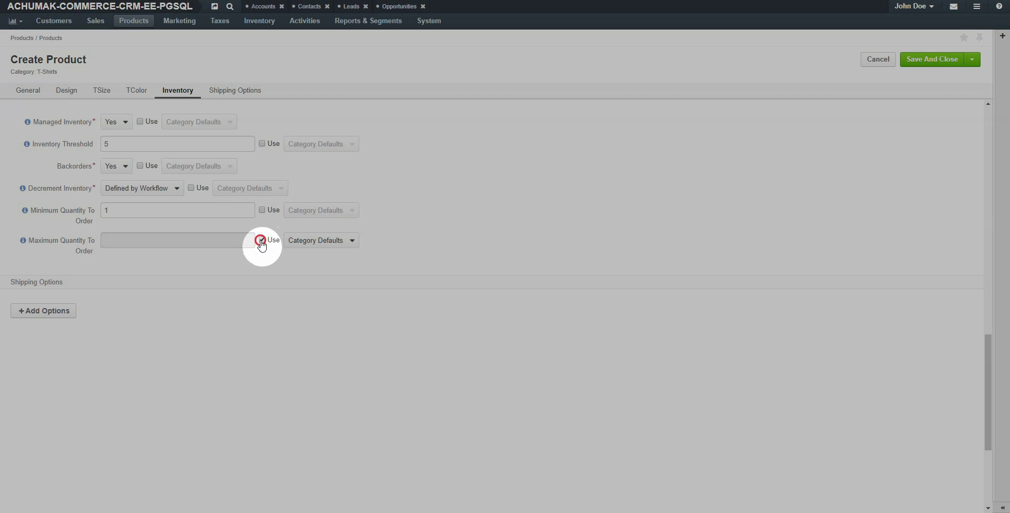
left_click(262, 239)
left_click(211, 241)
type("25")
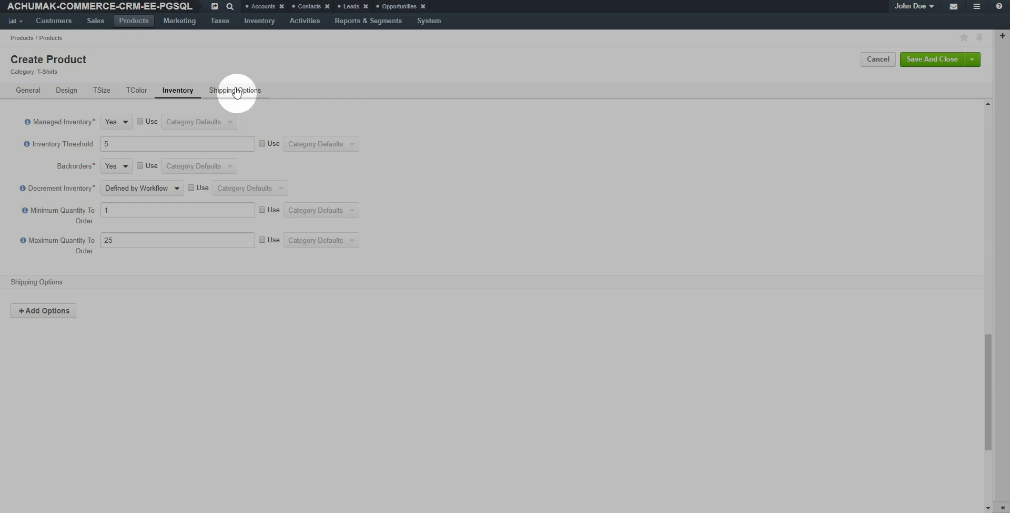
Add a shipping option for unit "each" with weight 1 pound, dimensions 2 x 2 x 2 inch and freight class parcel, and save the product.
left_click(234, 90)
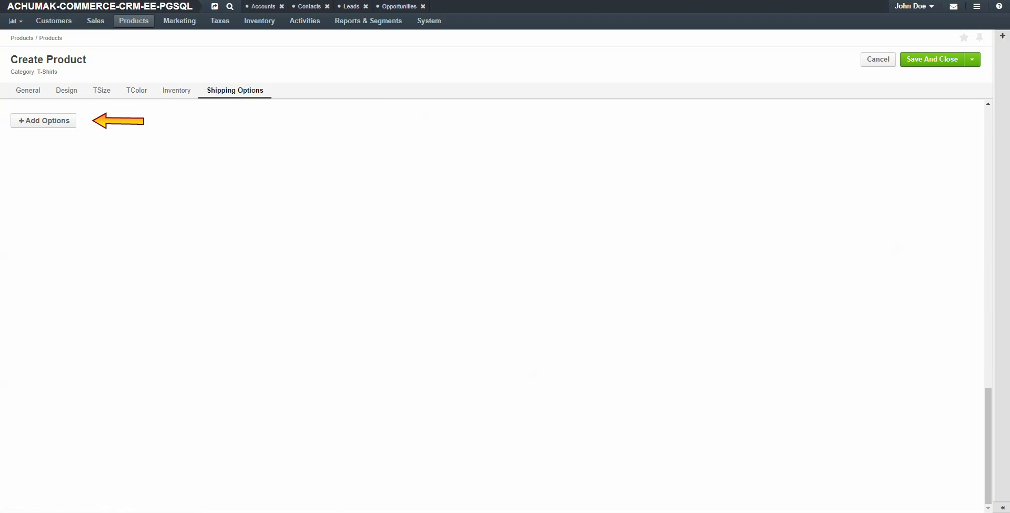
left_click(57, 124)
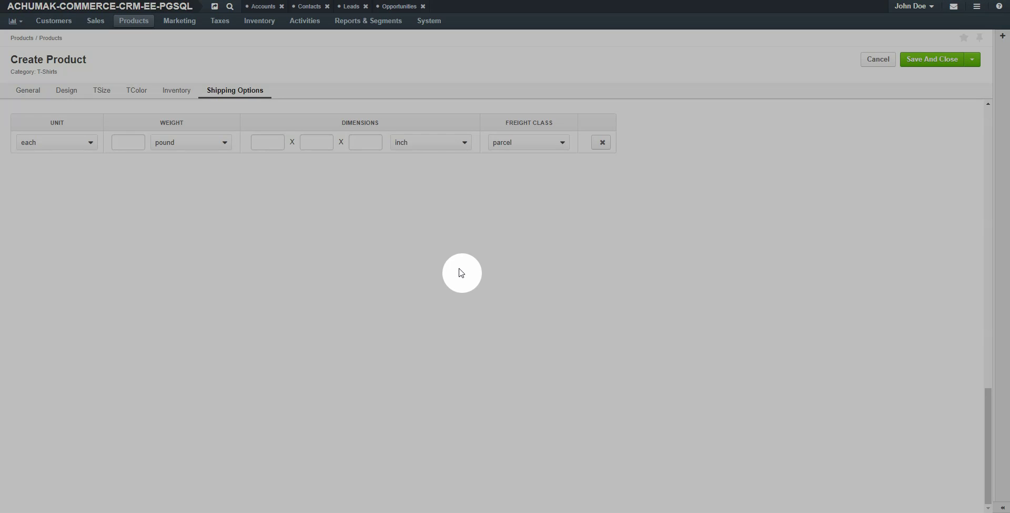
left_click(134, 141)
type("1")
left_click(271, 140)
type("2")
key("Tab")
type("2")
key("Tab")
type("2")
key("Tab")
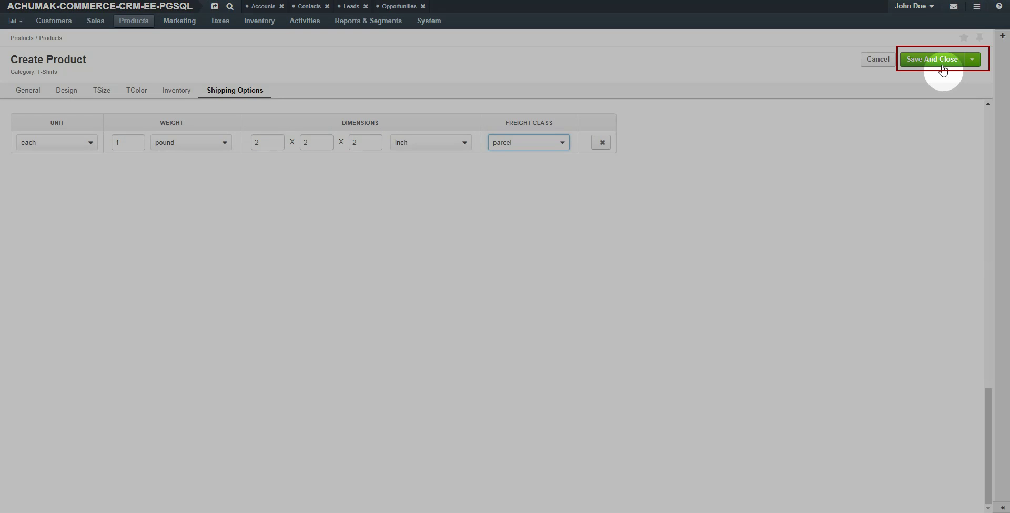
left_click(945, 61)
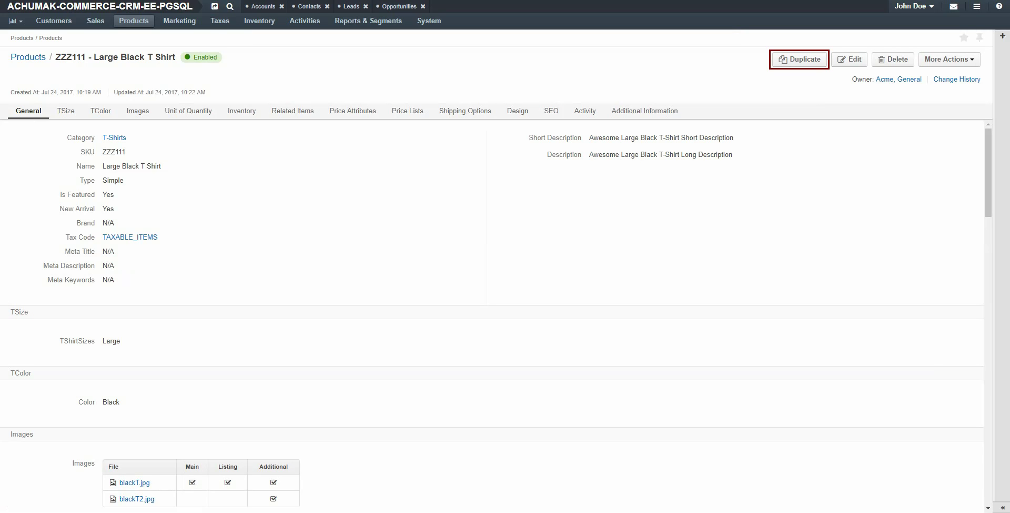
Duplicate the Large Black T Shirt product and rename the copy to Medium Black T Shirt.
left_click(795, 60)
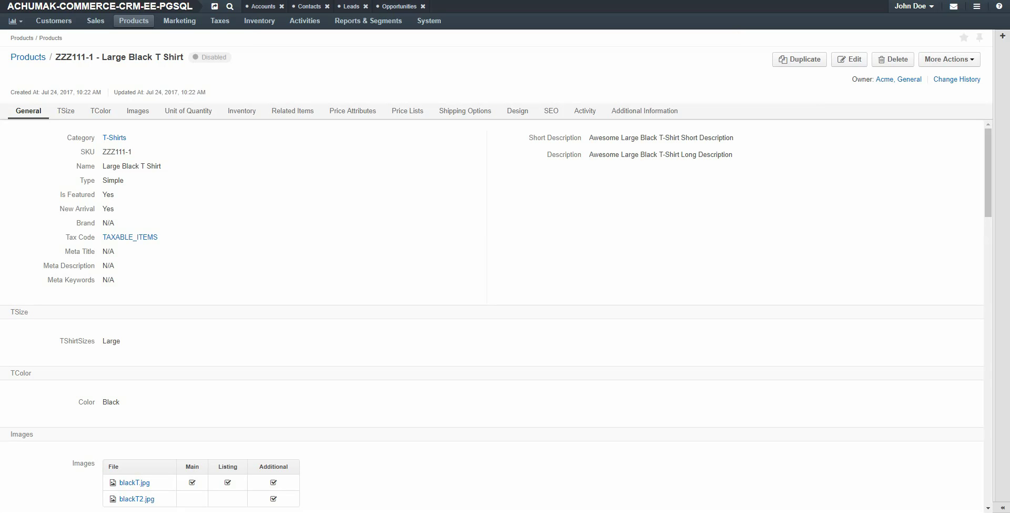
left_click(851, 61)
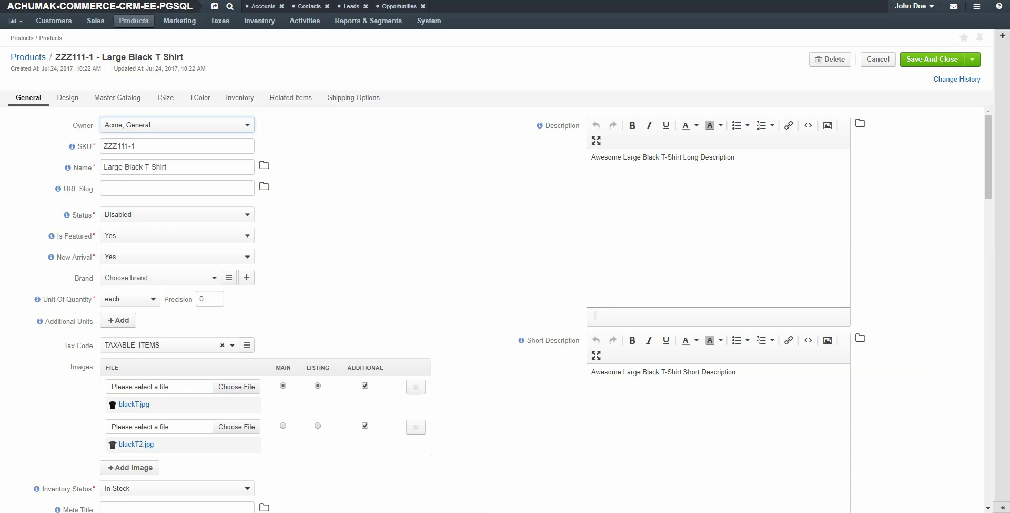
double_click(112, 167)
type("Medium")
Replace "Large" with "Medium" in the copy's short description and set its status to Enabled.
left_click(735, 157)
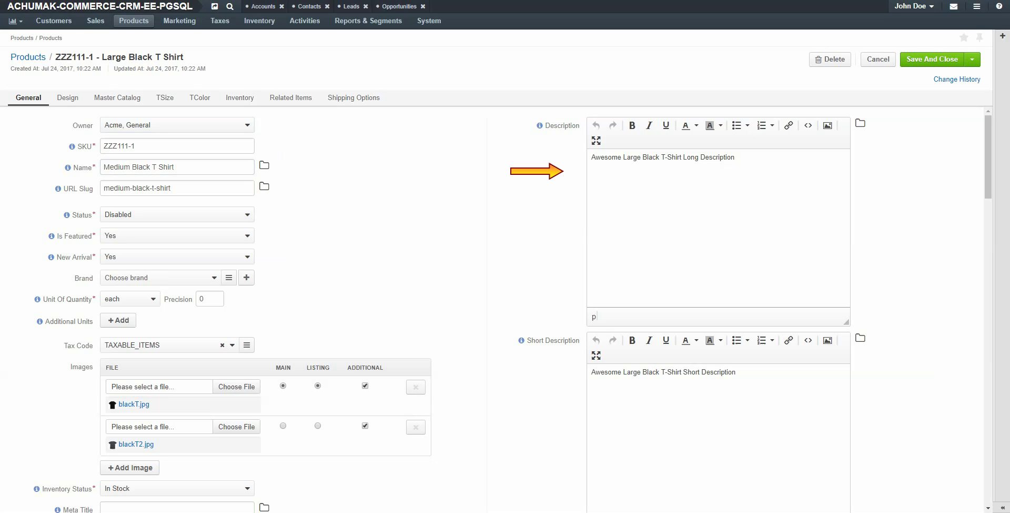
left_click_drag(623, 371, 642, 372)
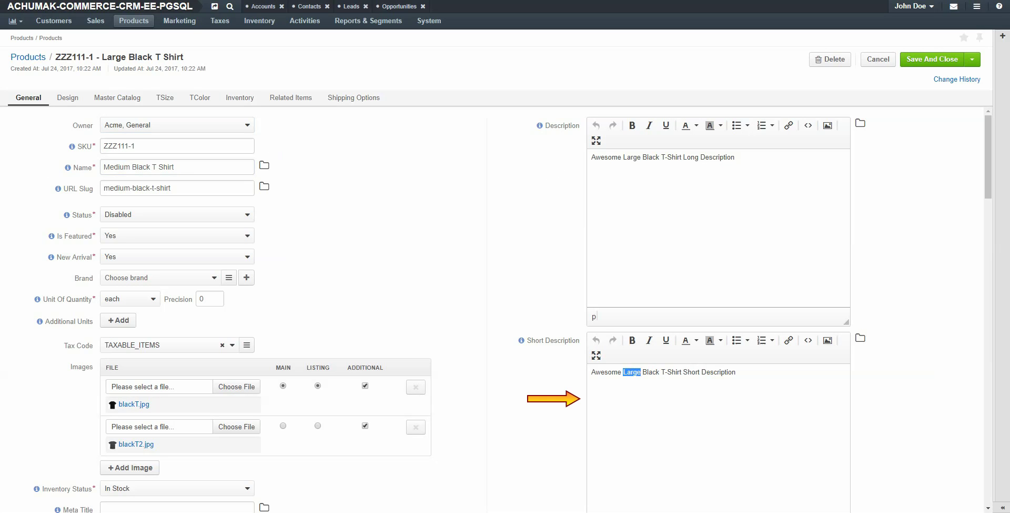
type("Medium")
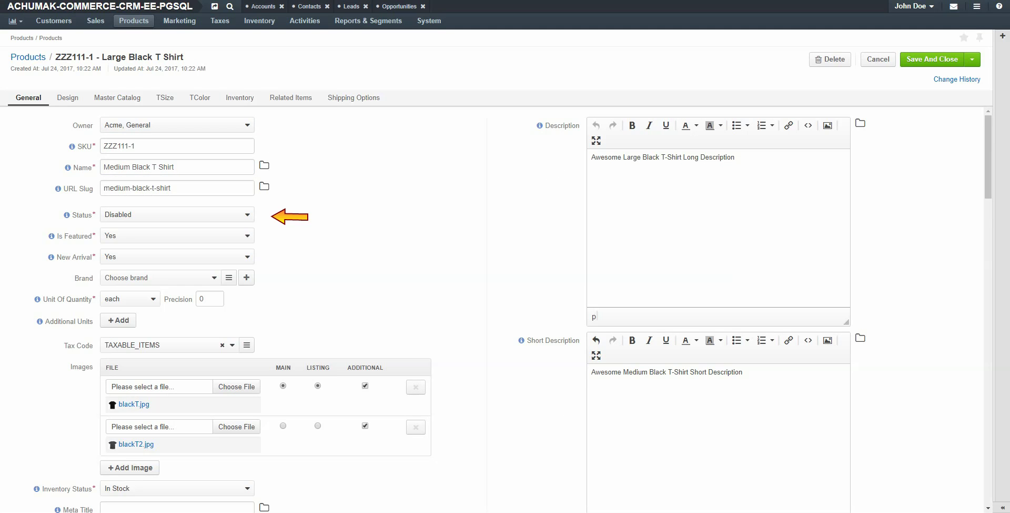
left_click(194, 214)
left_click(237, 232)
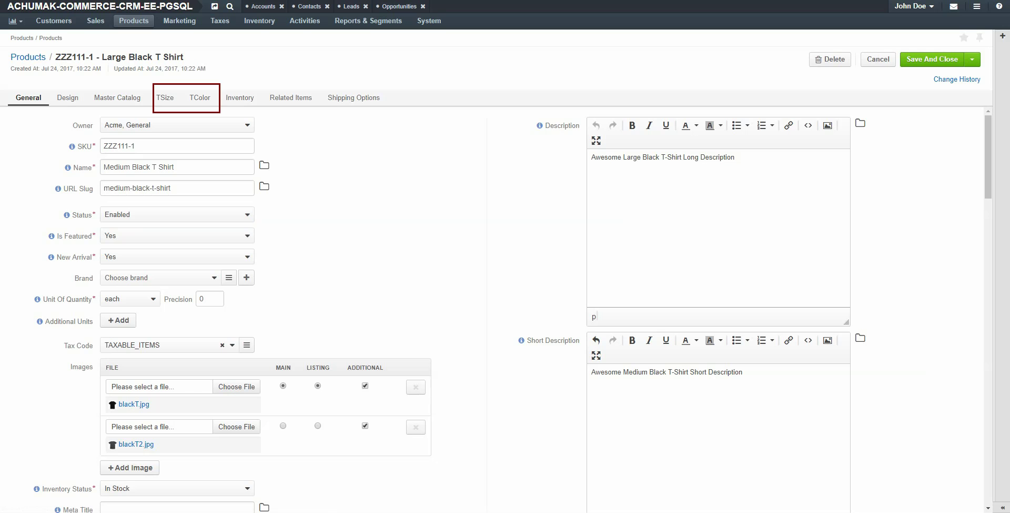
Set the duplicated product's T-shirt size attribute to Medium and save the product.
left_click(161, 98)
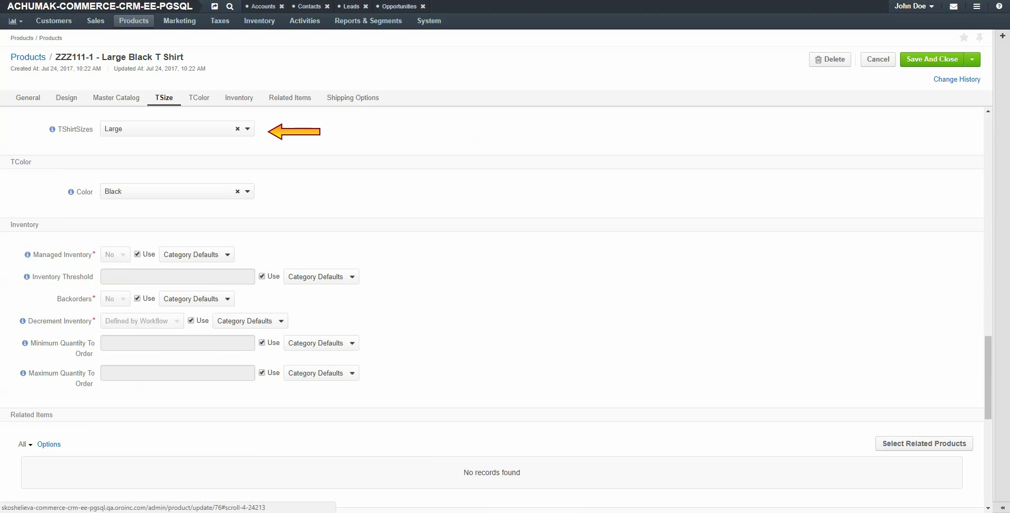
left_click(177, 129)
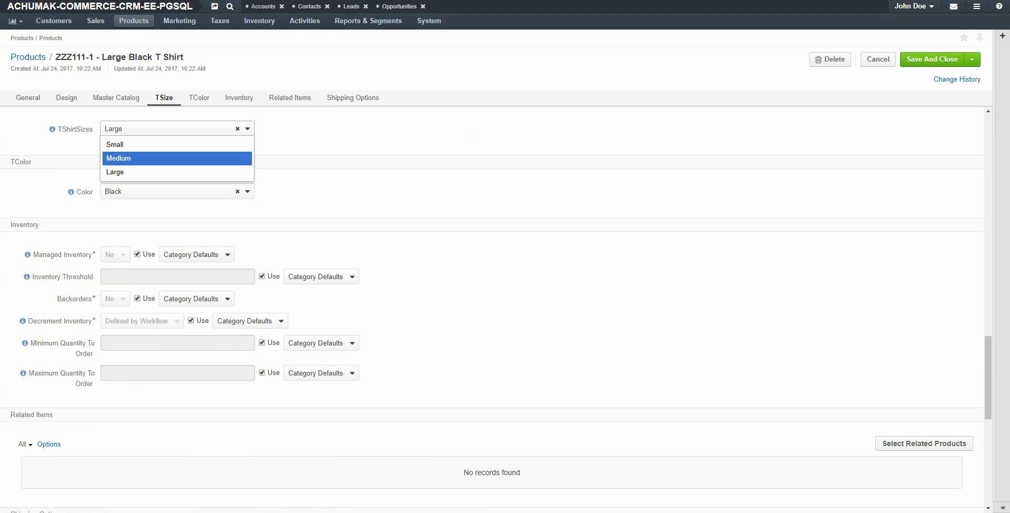
left_click(131, 156)
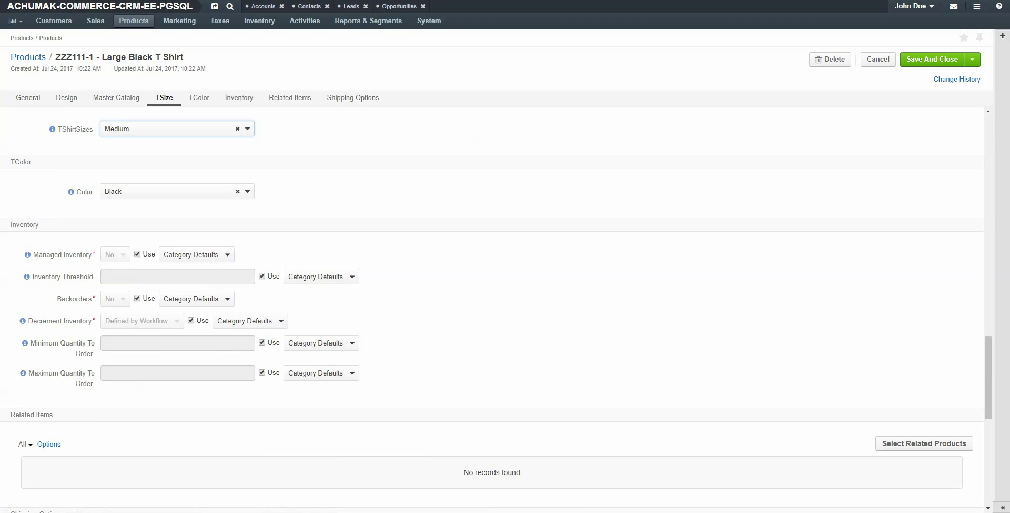
left_click(933, 59)
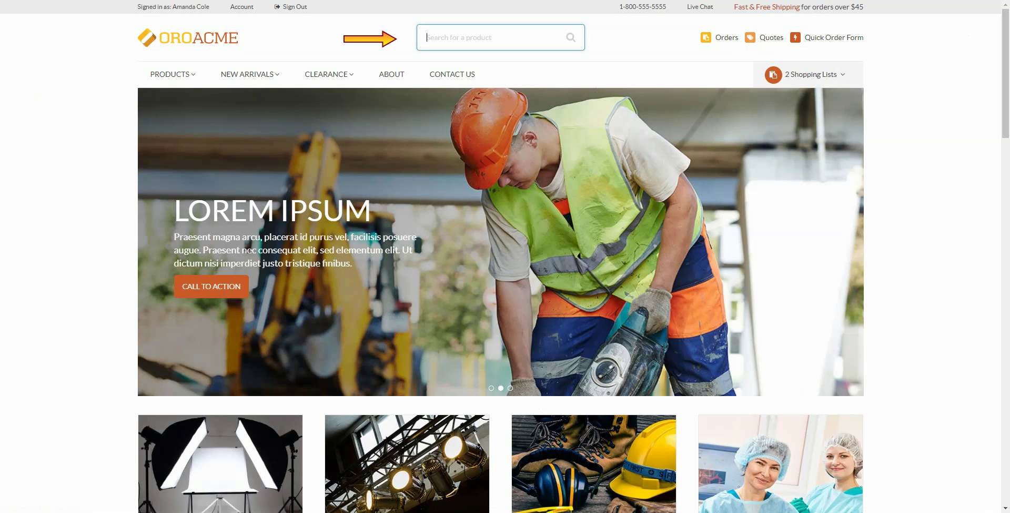
In the OroCommerce storefront, search for "shirt" and look through the T-shirt products in the results.
type("shirt")
key("Return")
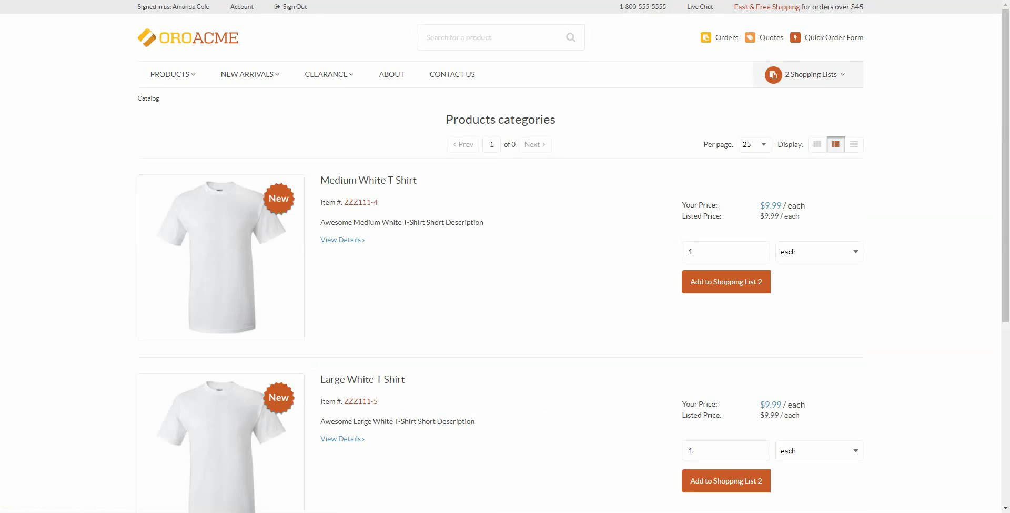
scroll(500, 263, "down", 10)
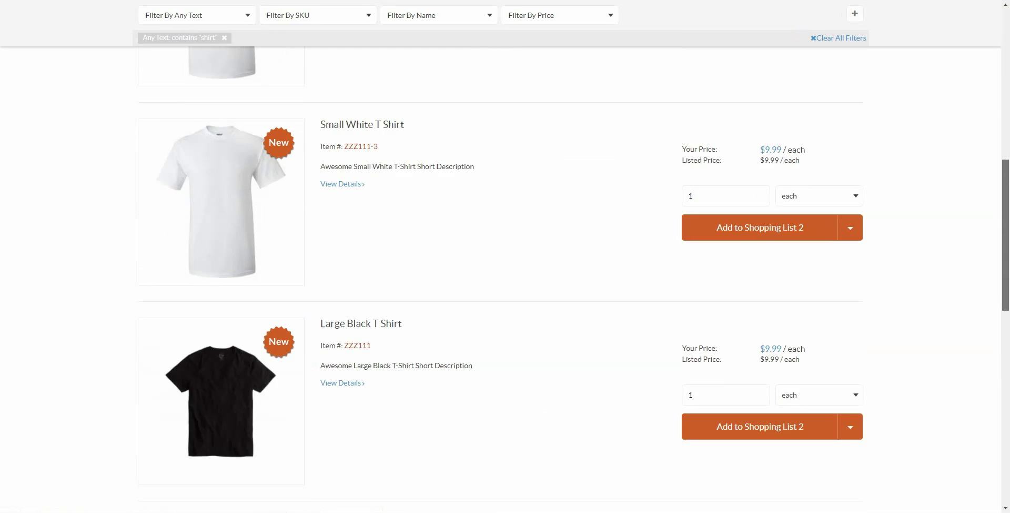
scroll(500, 263, "down", 7)
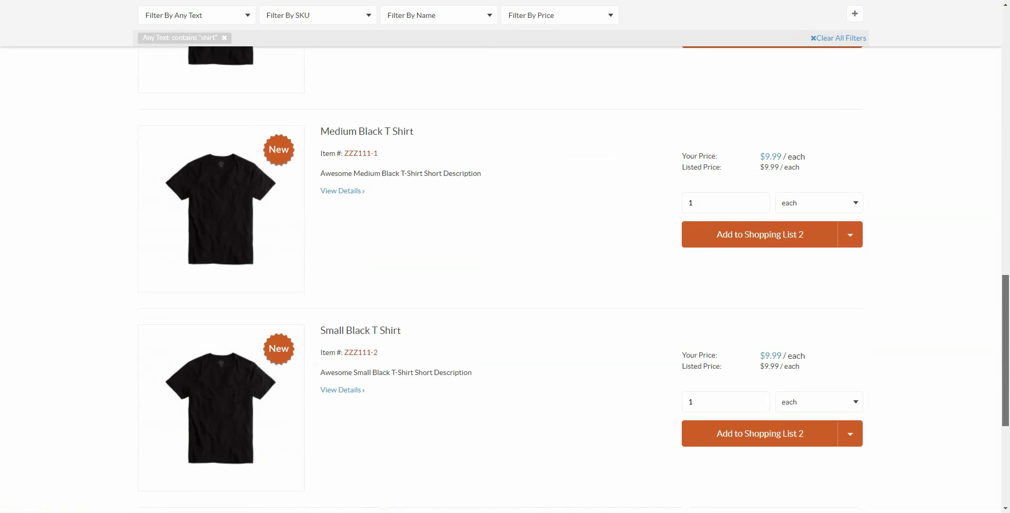